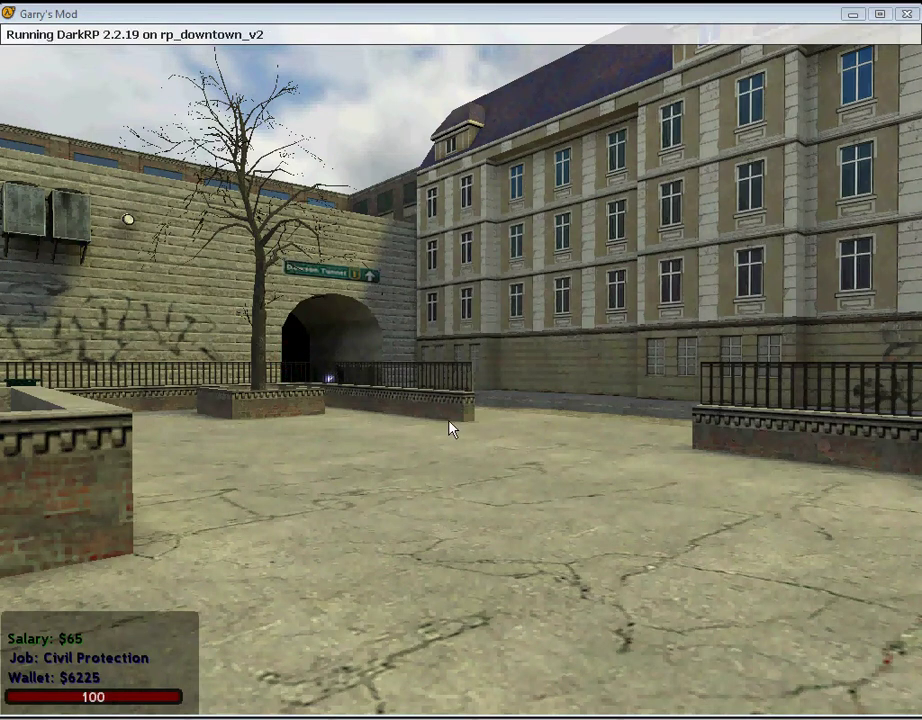
Walk across the plaza past the fountain toward the building's street side
left_click(451, 418)
key("w")
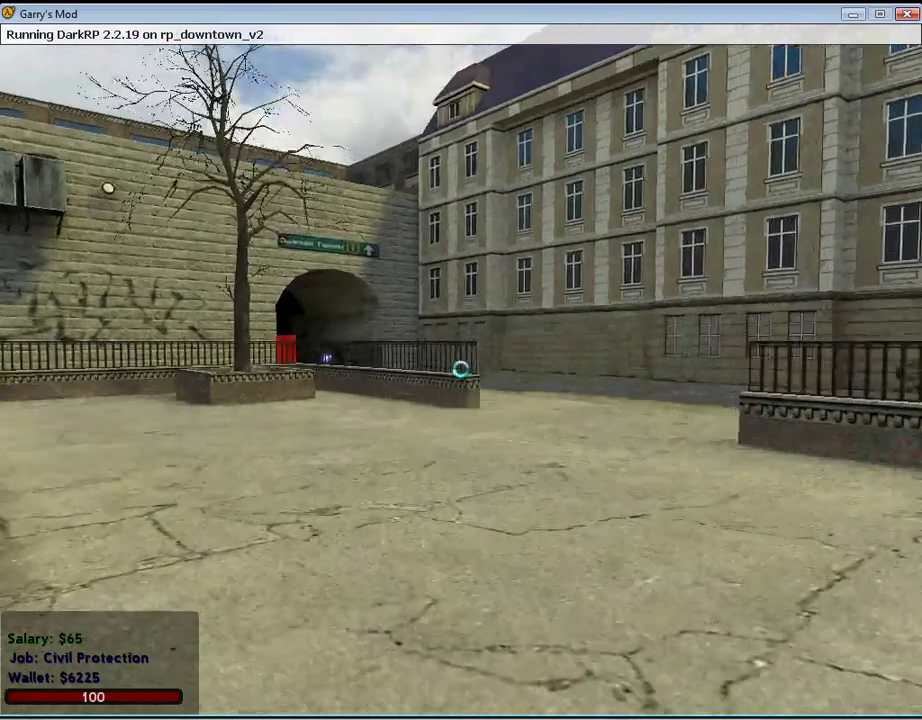
key("w")
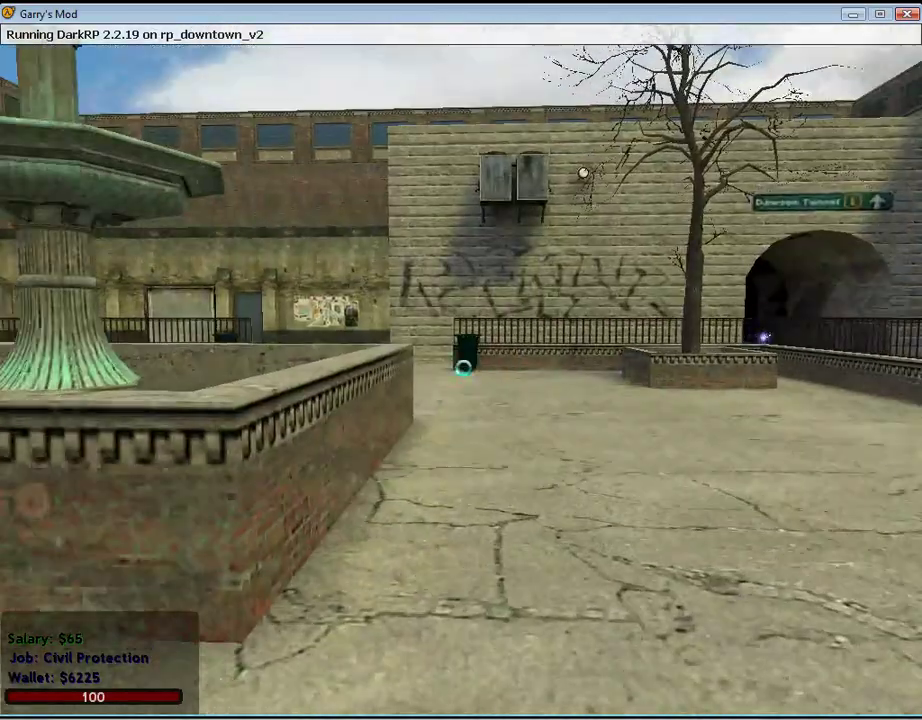
mouse_move(476, 371)
key("w")
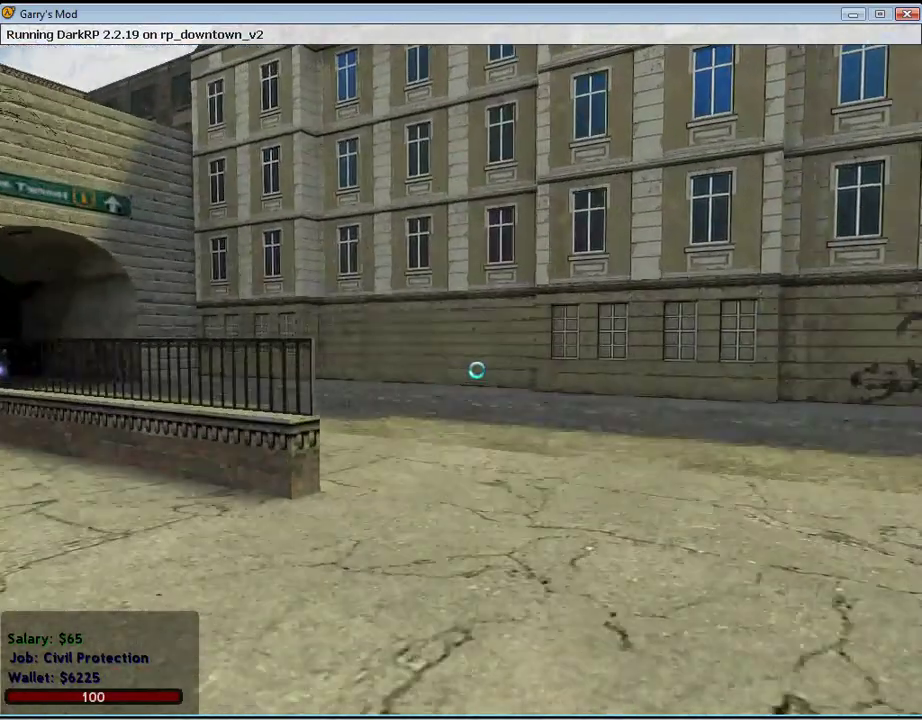
key("w")
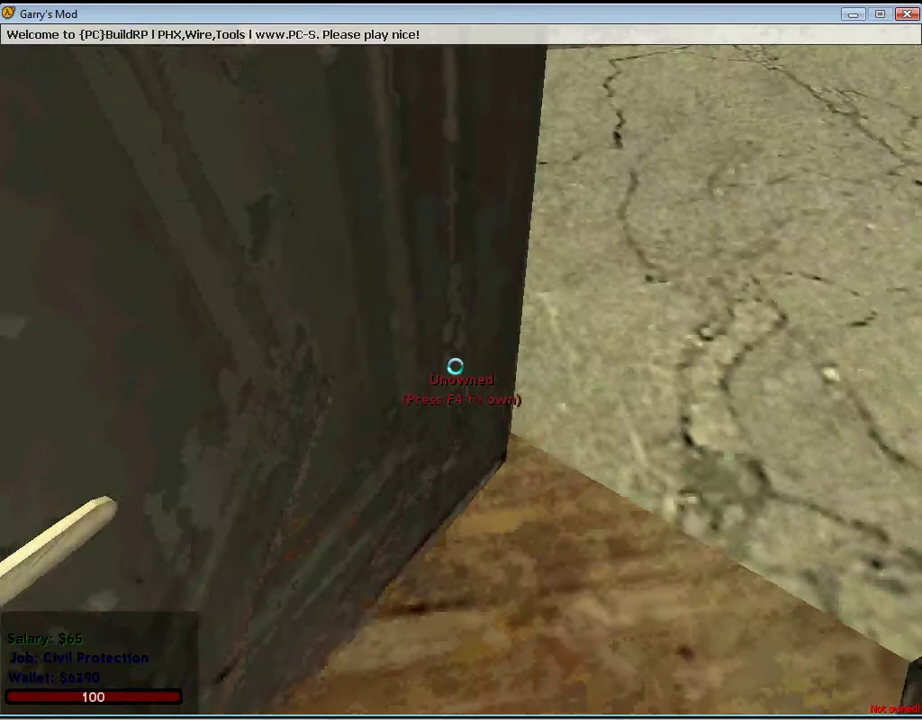
Open the unowned metal doors and stand inside facing the open doorway
key("s")
key("w")
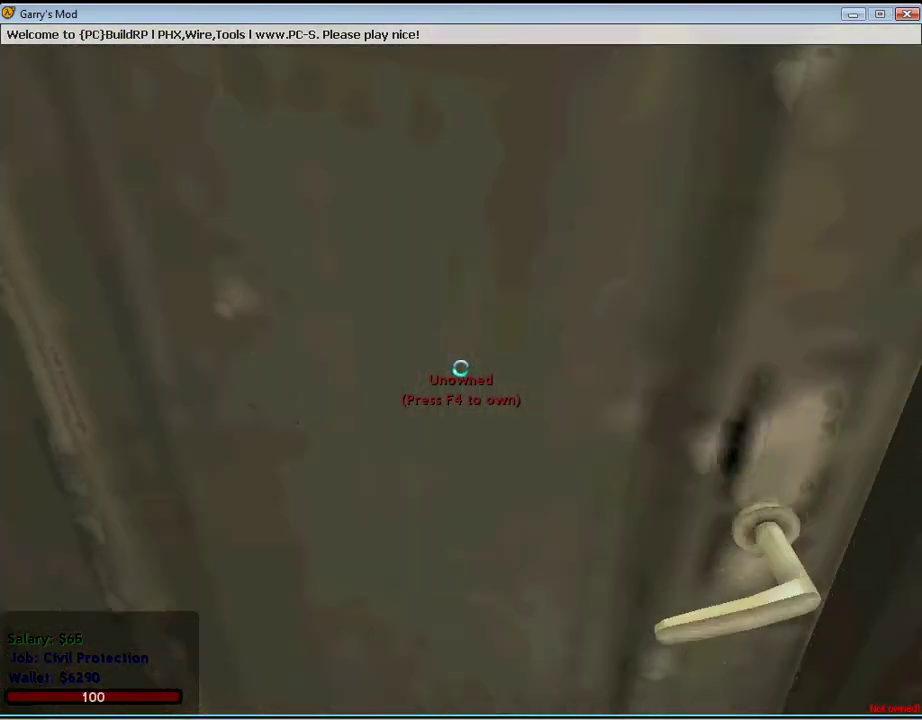
key("e")
key("s")
key("w")
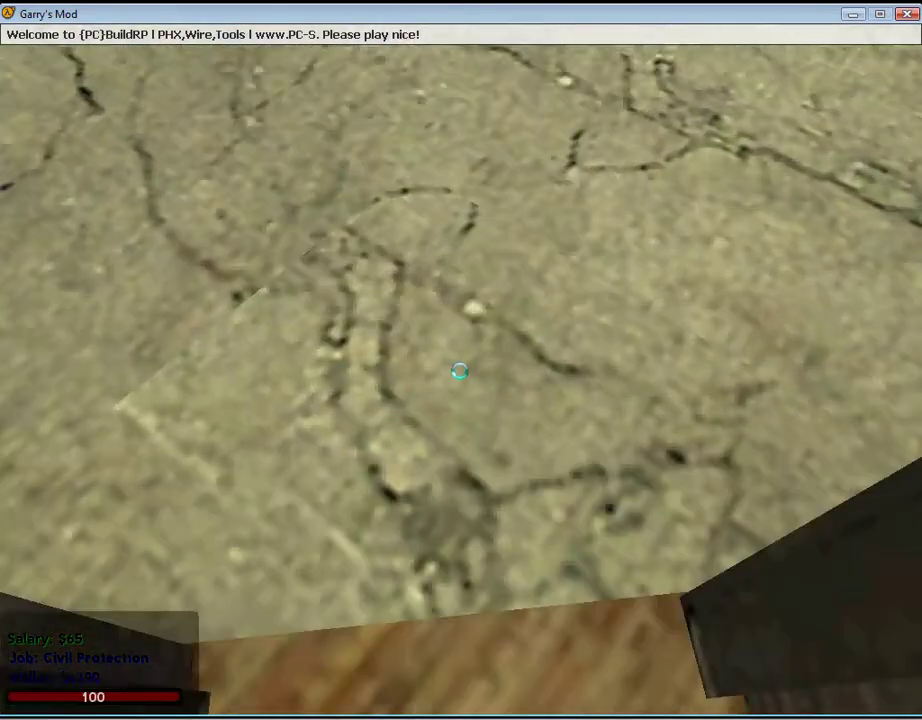
key("s")
key("w")
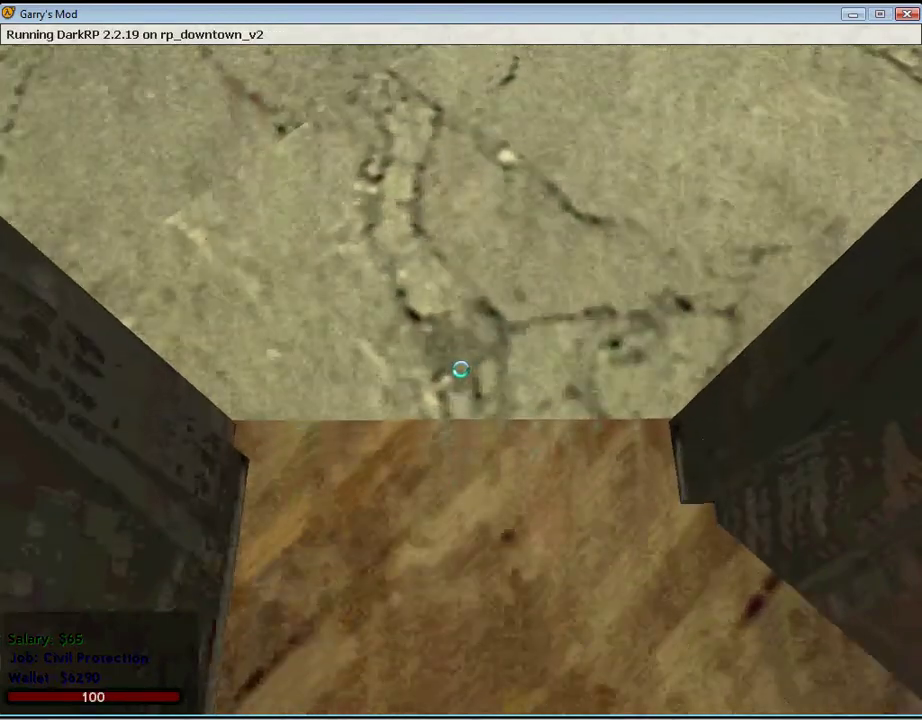
Spawn an elevatordoor in the doorway with the Door tool, using open key 1, AutoClose on and a delay of 1.4
key("q")
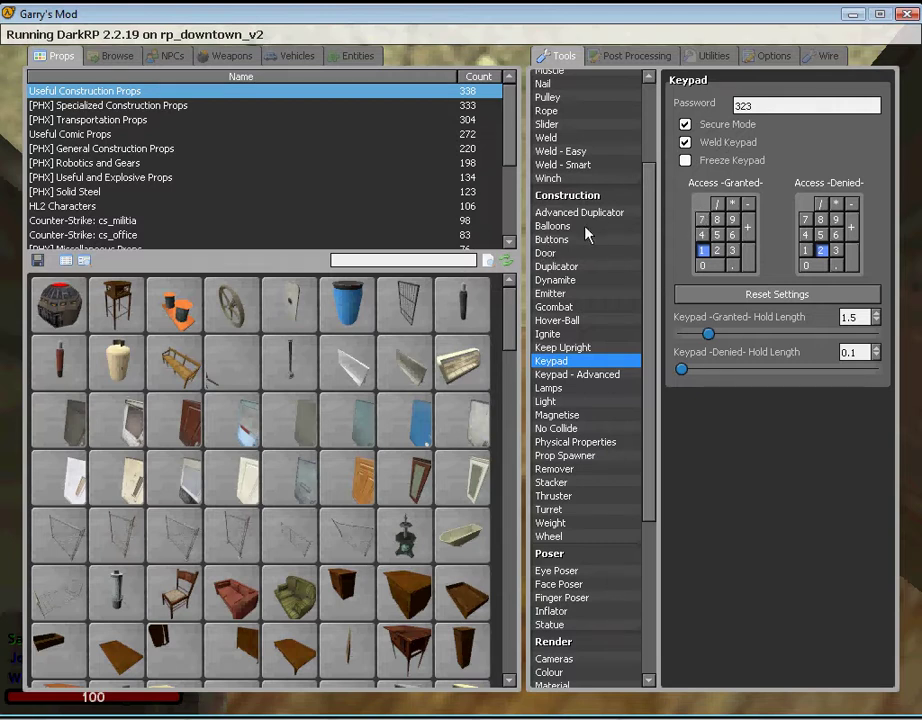
left_click(568, 254)
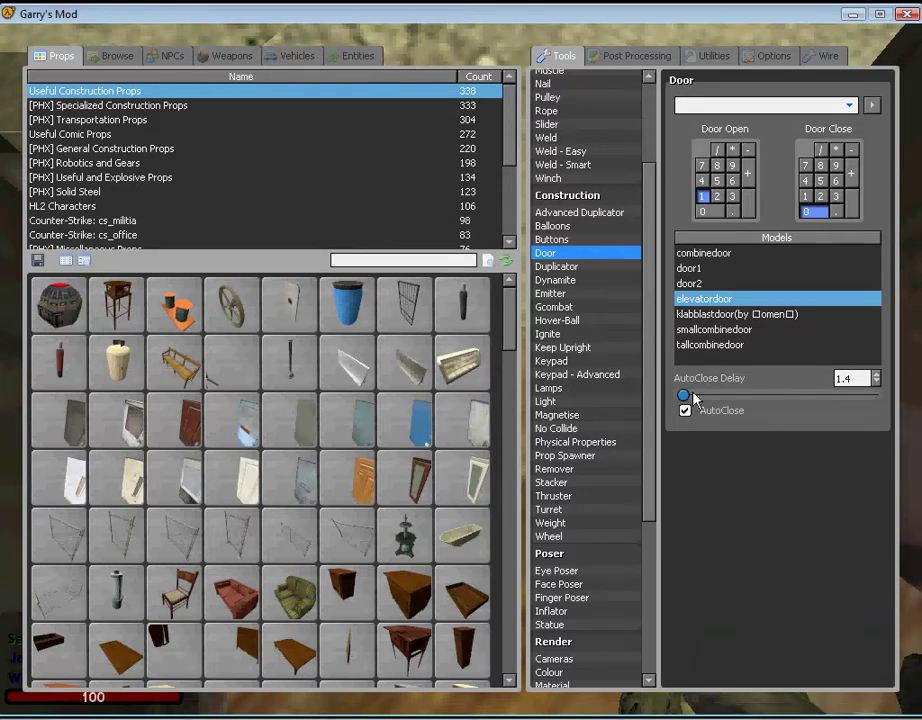
left_click(716, 196)
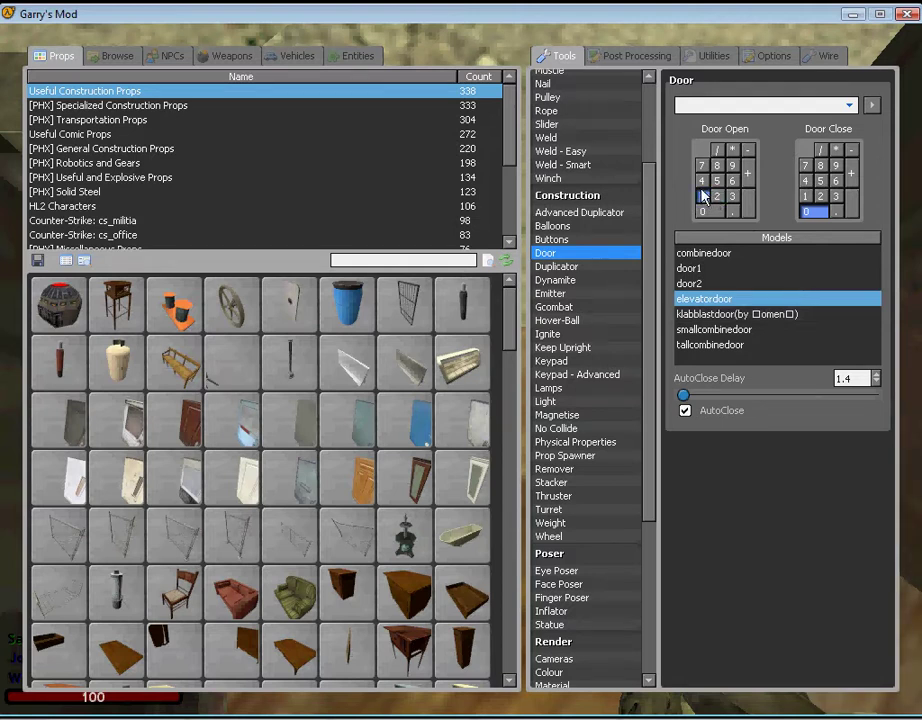
key("q")
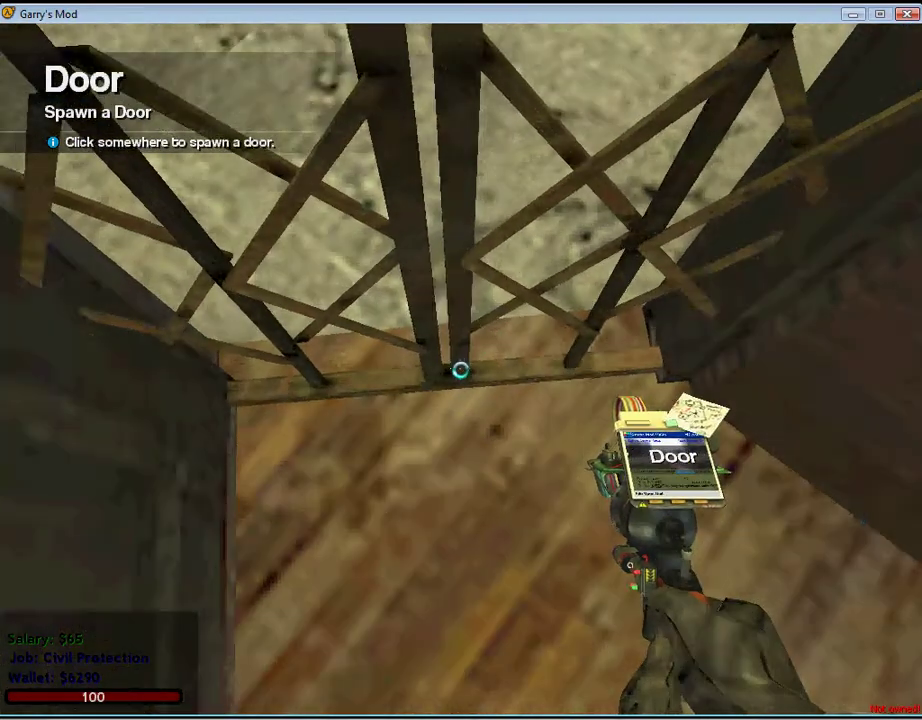
key("z")
left_click(460, 369)
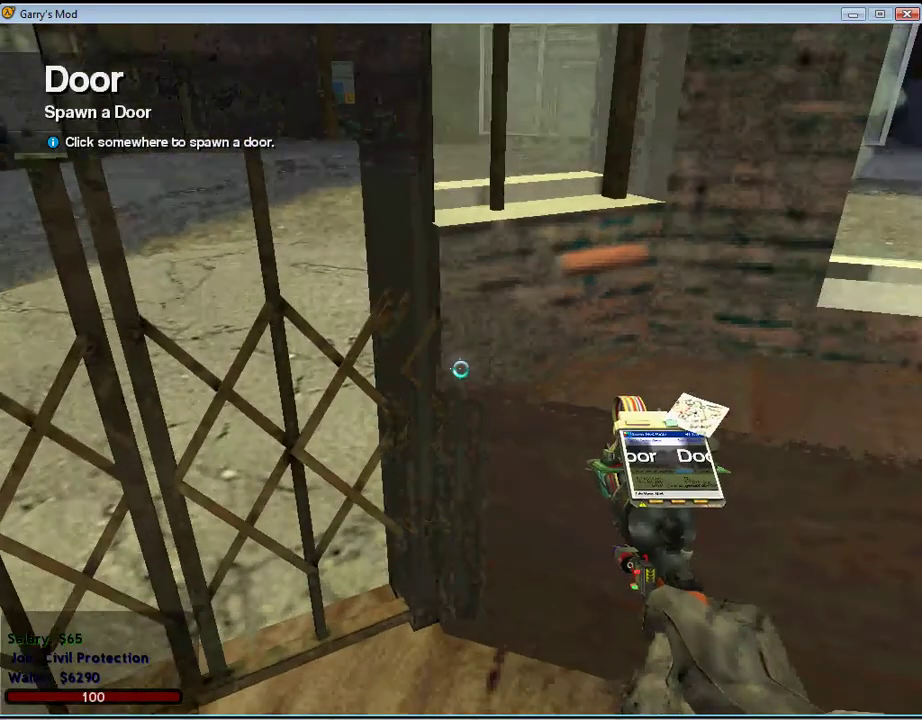
Attach a red button emulating key 1 to the metal door beside the gate and use it to test the gate
key("s")
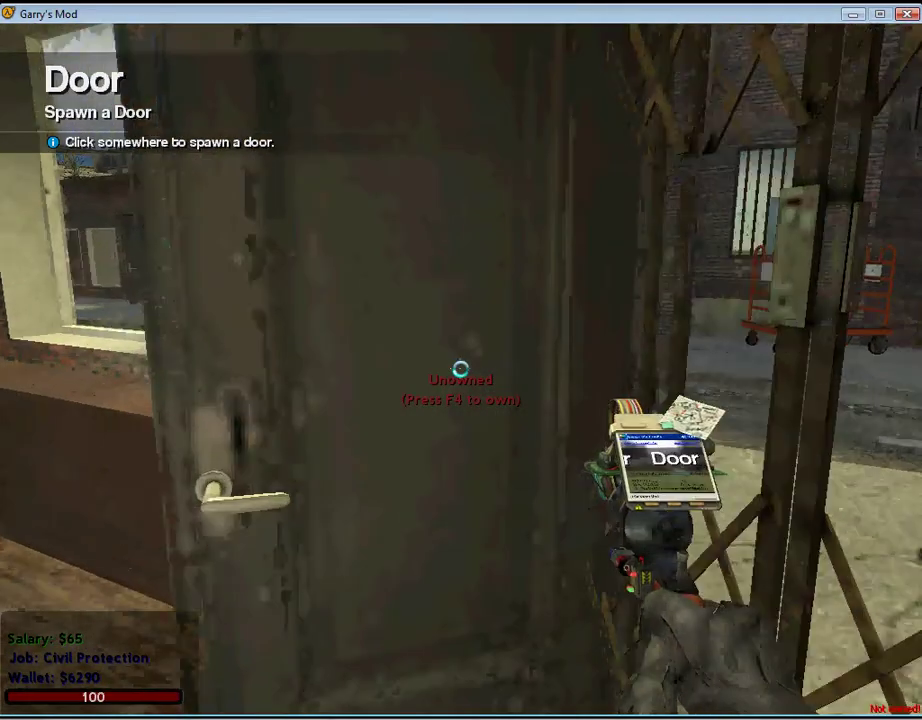
key("q")
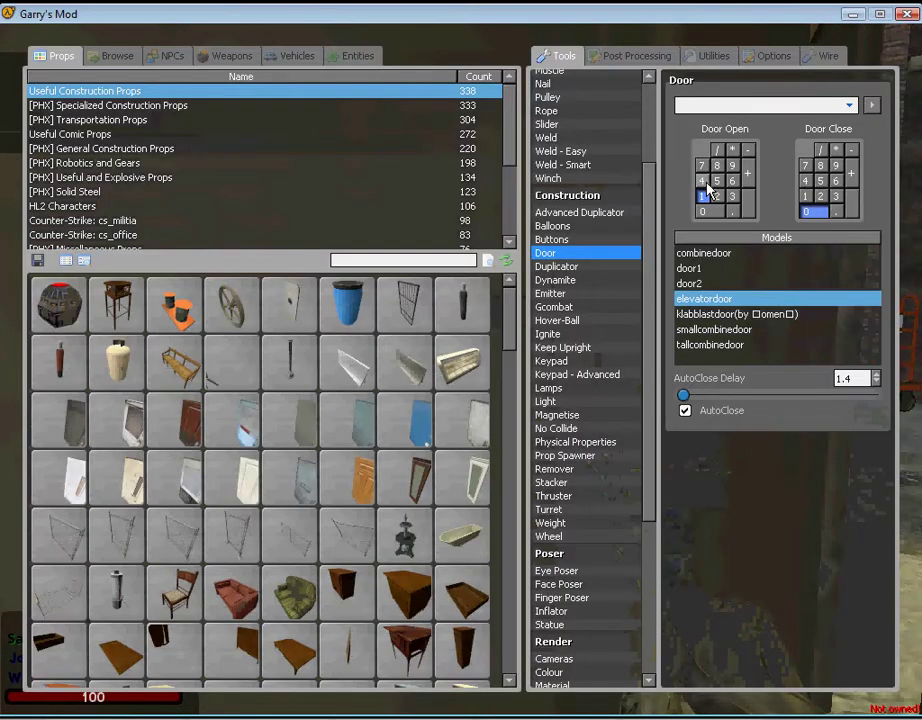
left_click(567, 240)
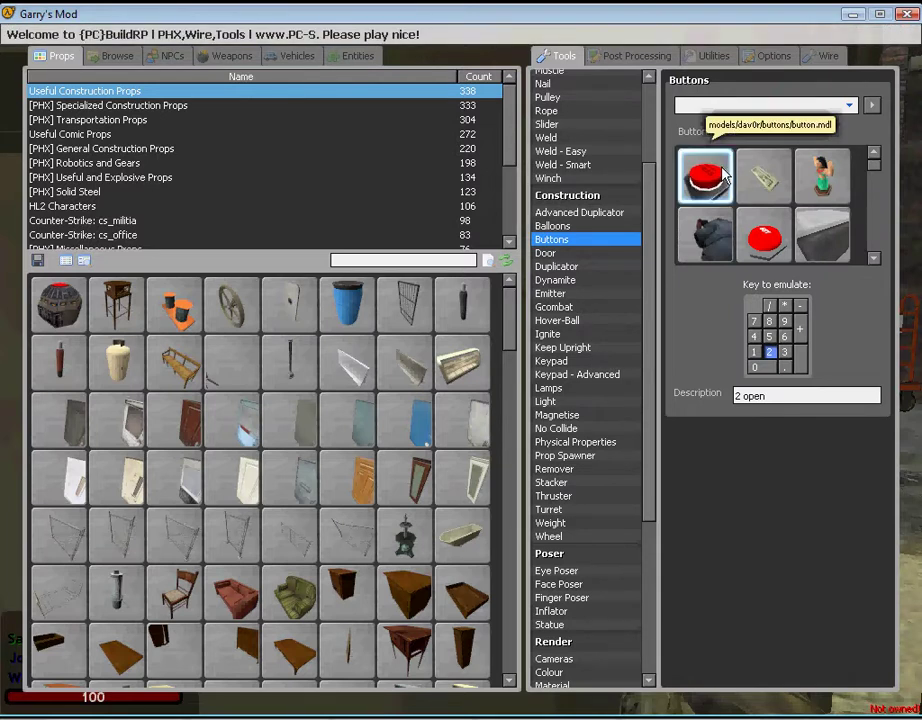
left_click(720, 200)
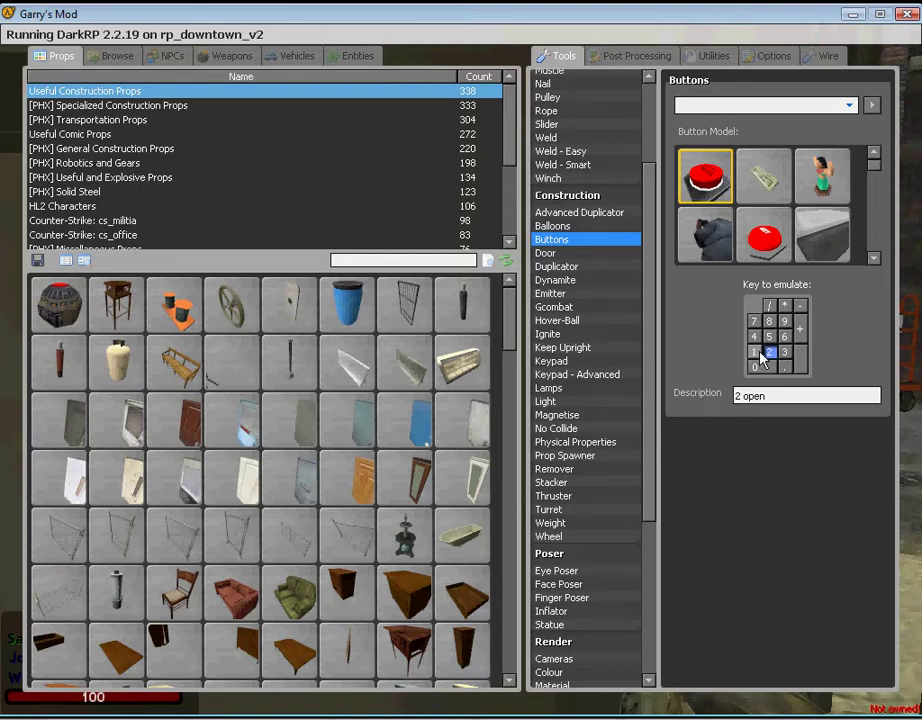
left_click(755, 352)
key("q")
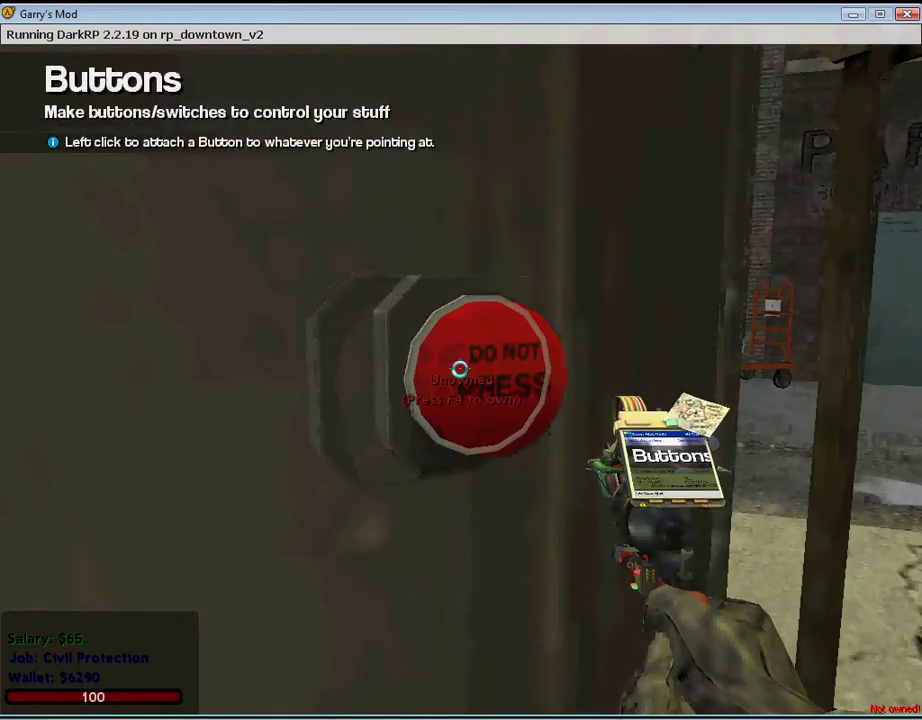
key("w")
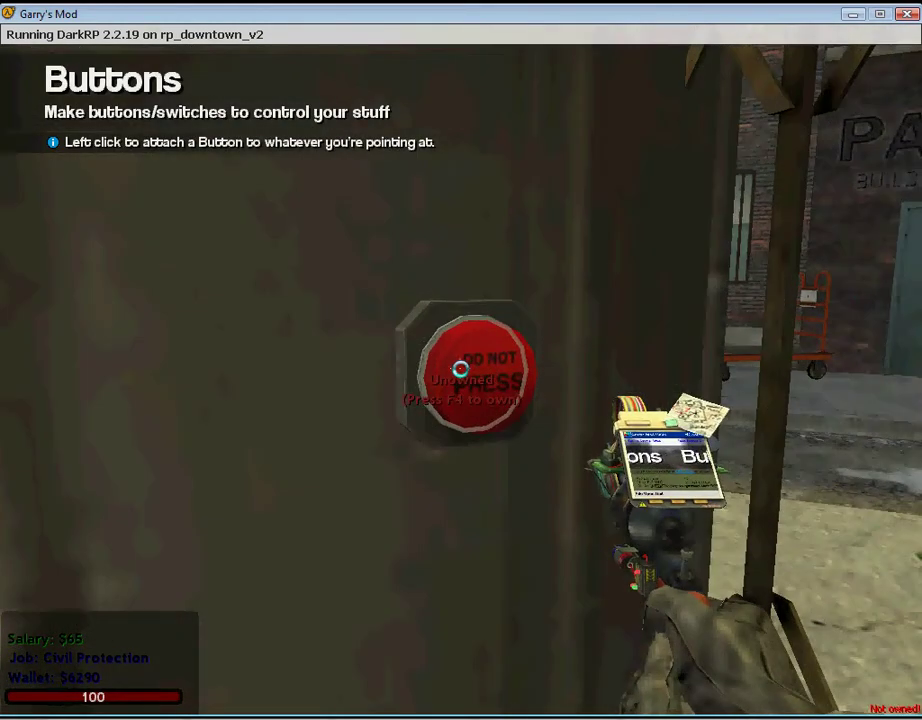
left_click(460, 369)
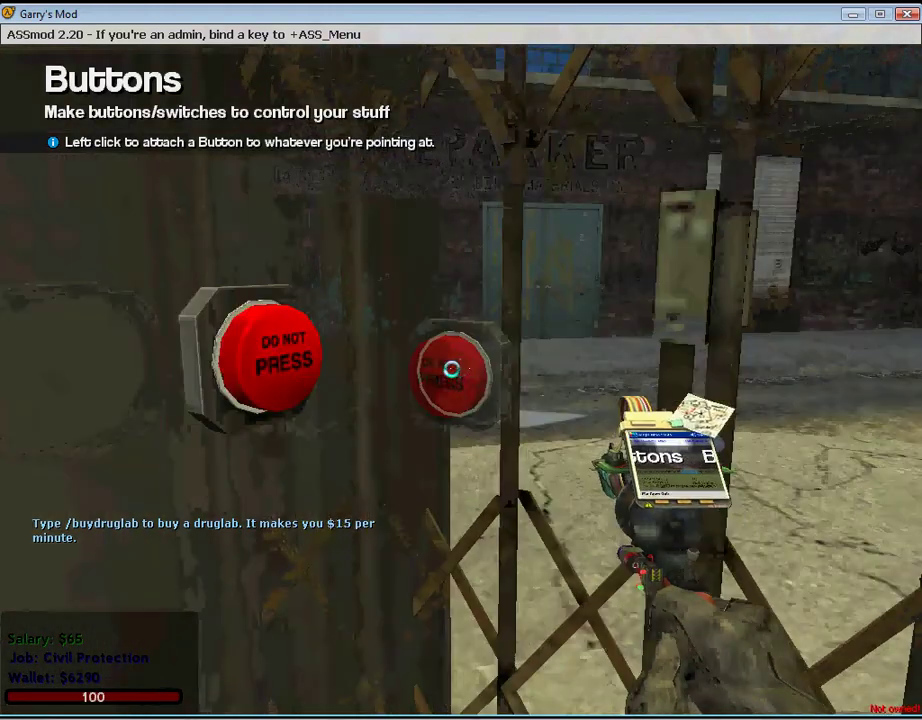
key("e")
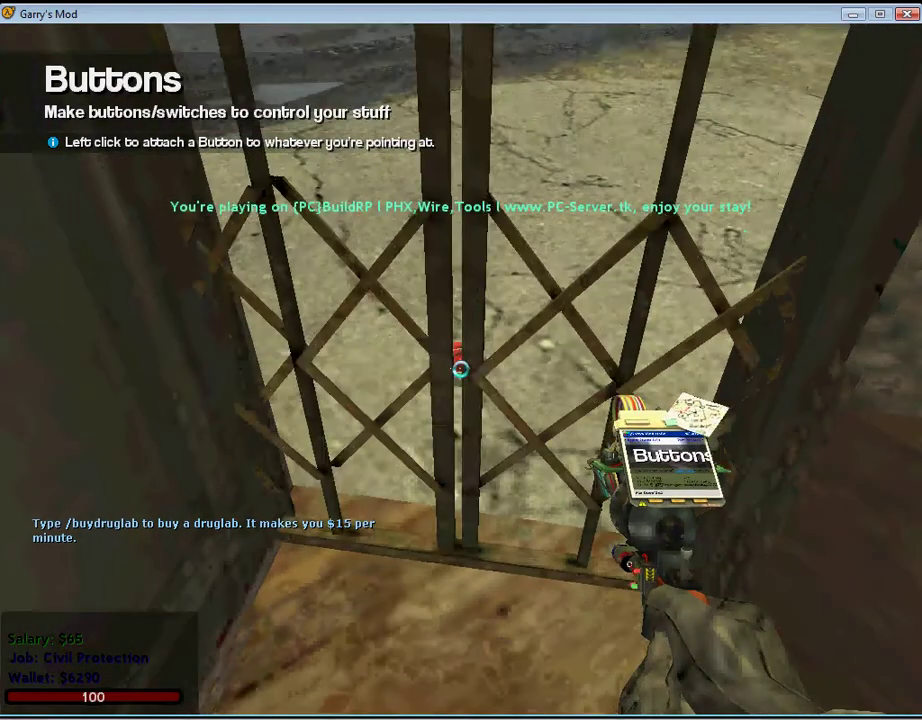
left_click(459, 369)
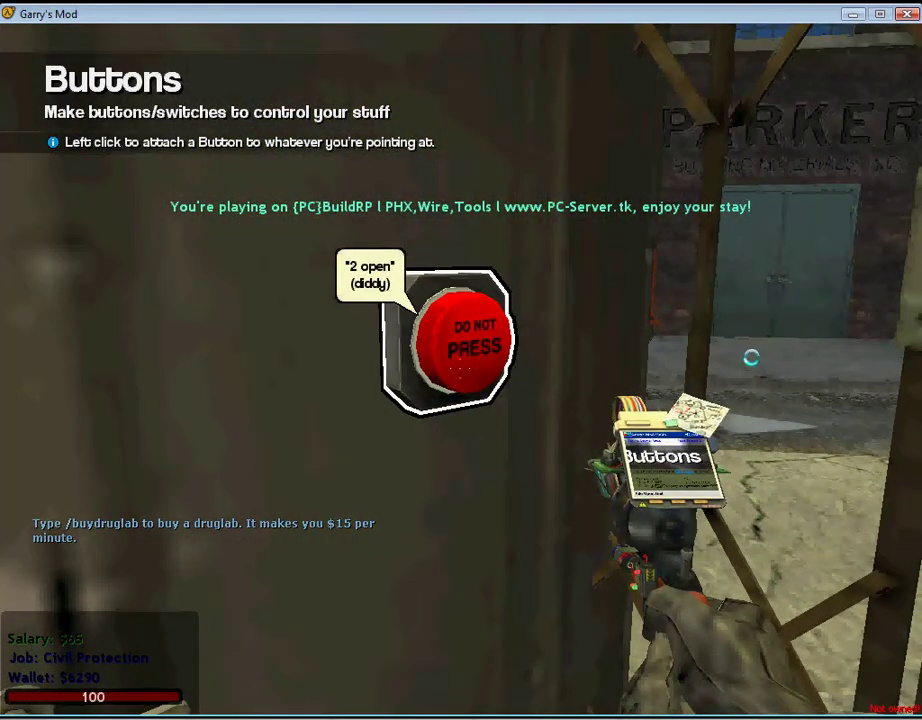
Turn off AutoClose in the Door tool settings
key("q")
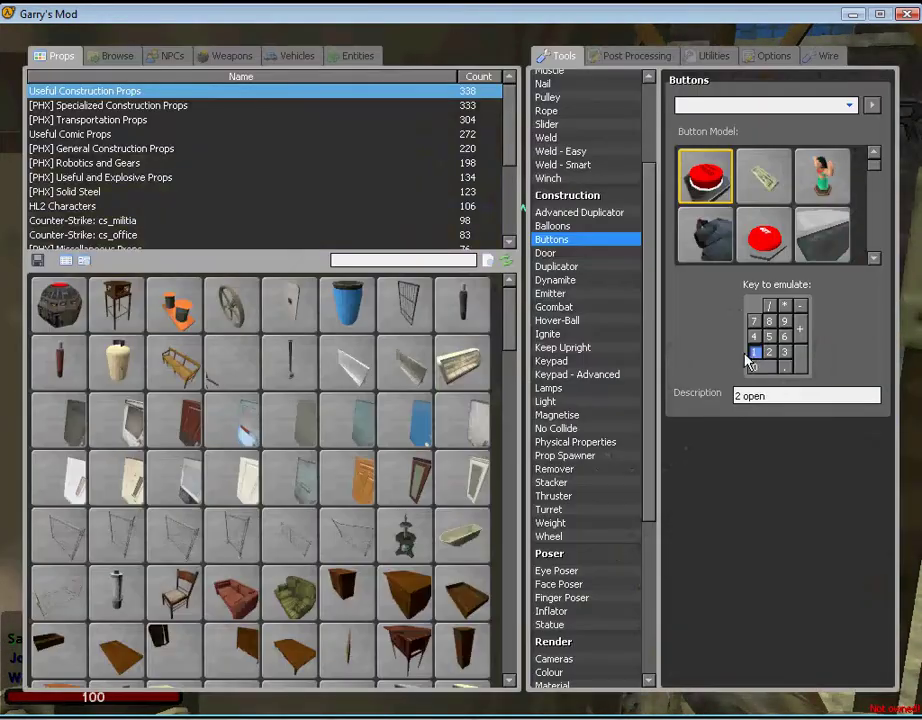
left_click(550, 254)
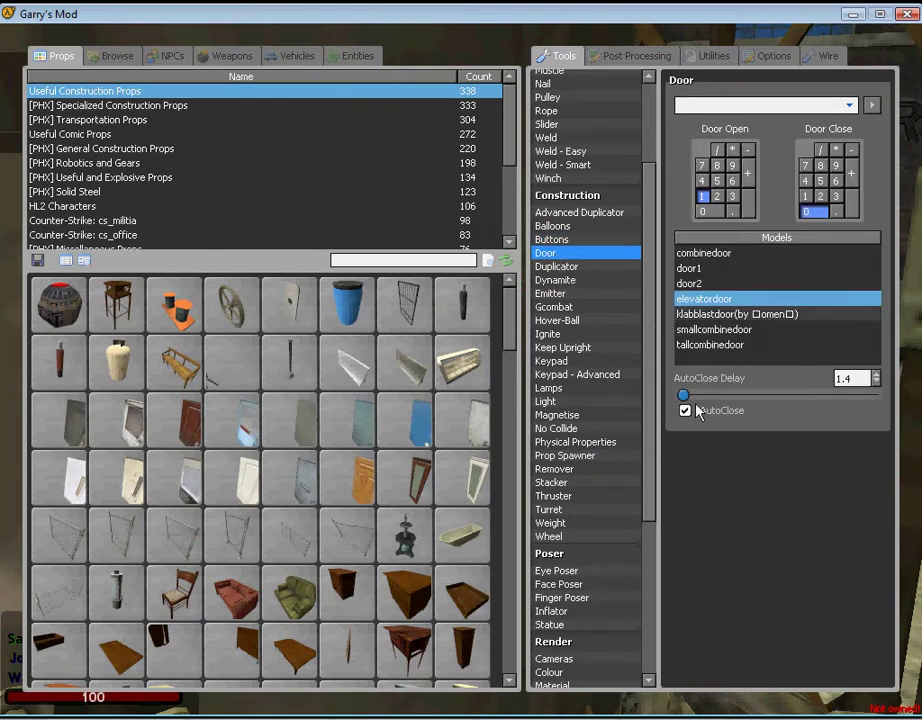
left_click(685, 410)
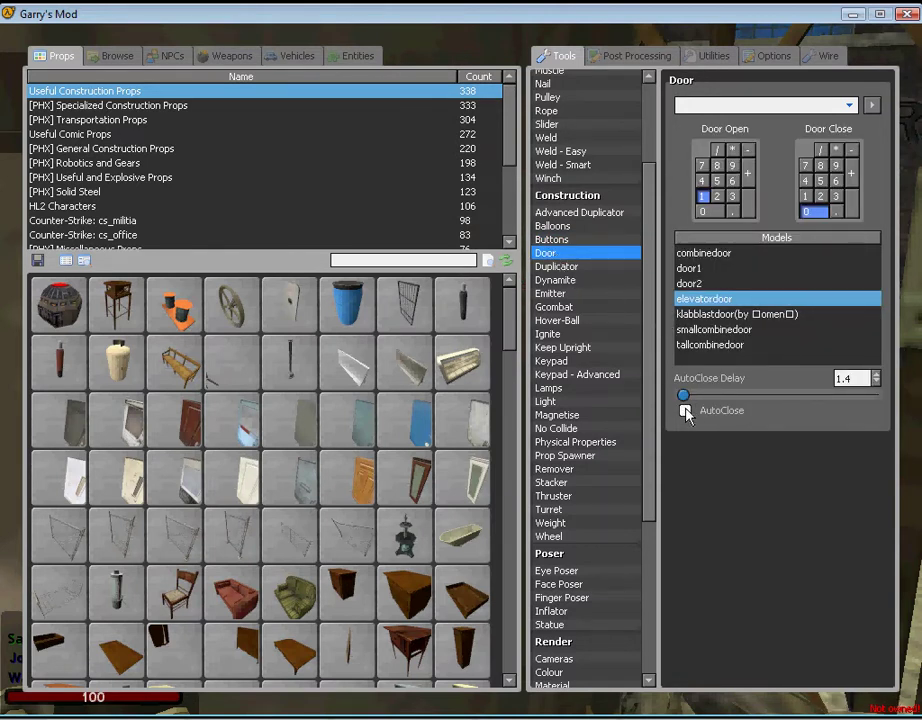
Delete the elevator gate from the doorway with the Remover tool
left_click(540, 470)
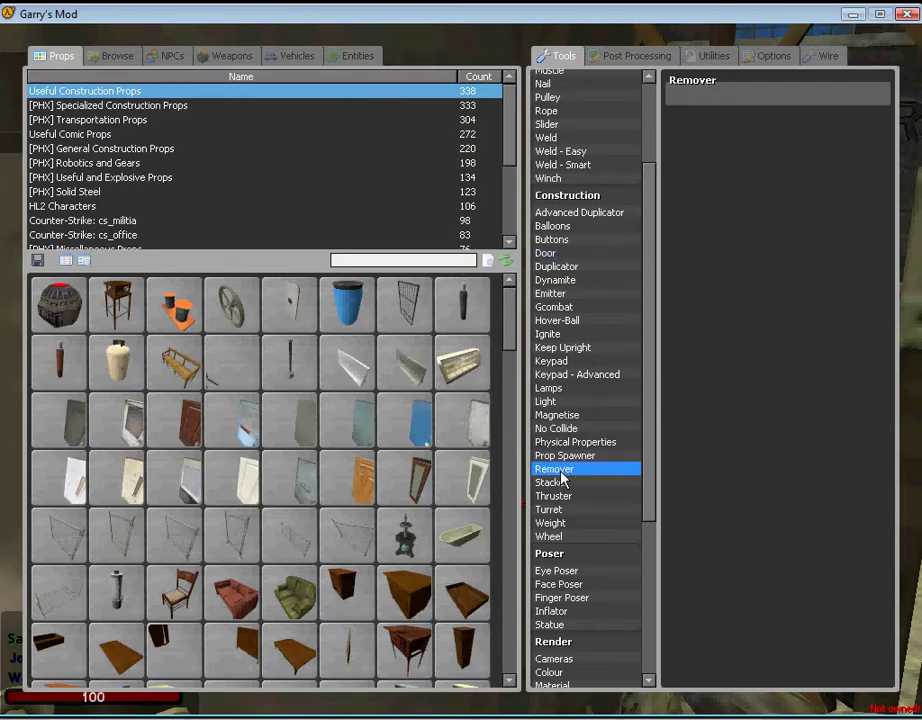
key("q")
key("w")
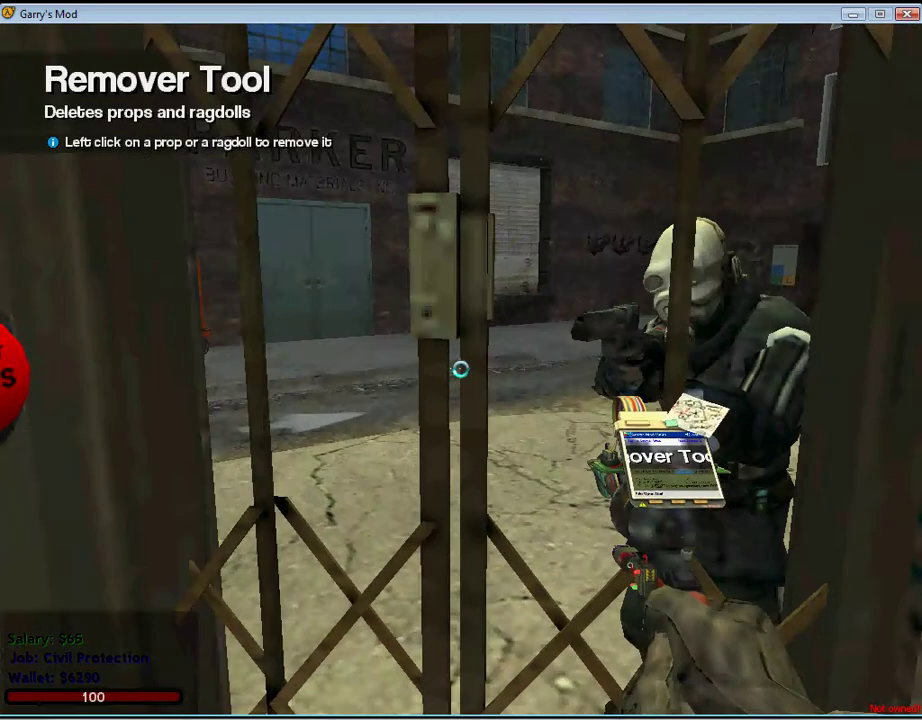
left_click(461, 370)
Spawn an elevatordoor in the doorway with open key 1, close key 2 and AutoClose off
key("q")
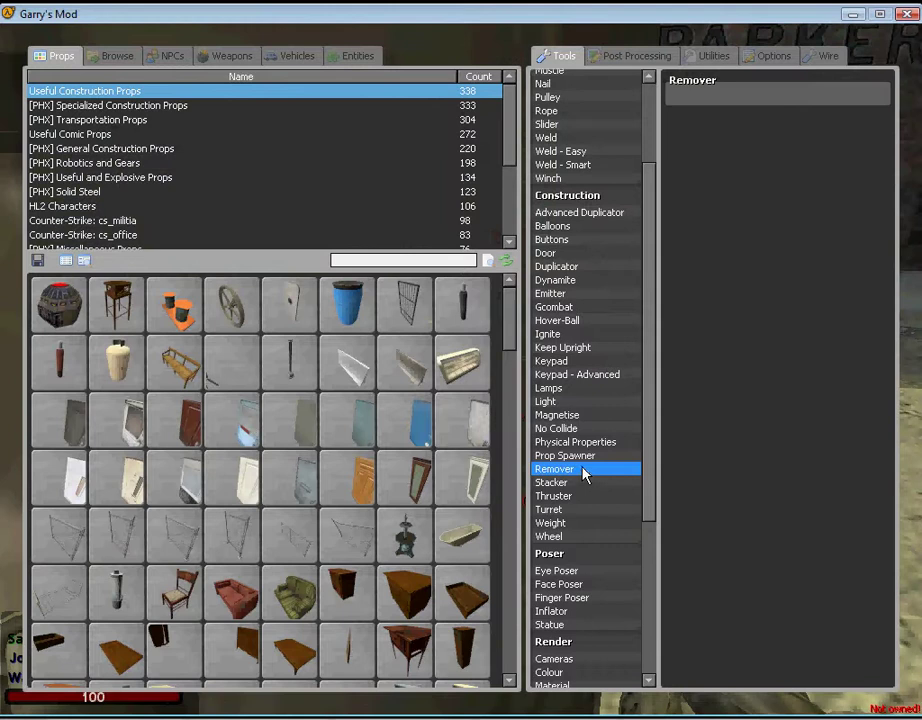
left_click(556, 253)
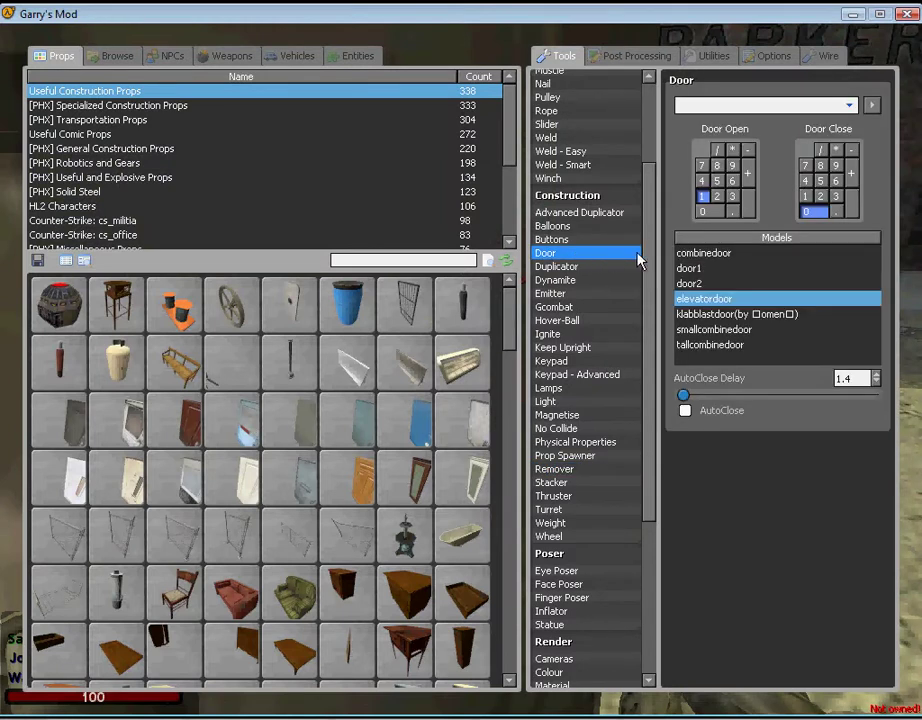
left_click(684, 411)
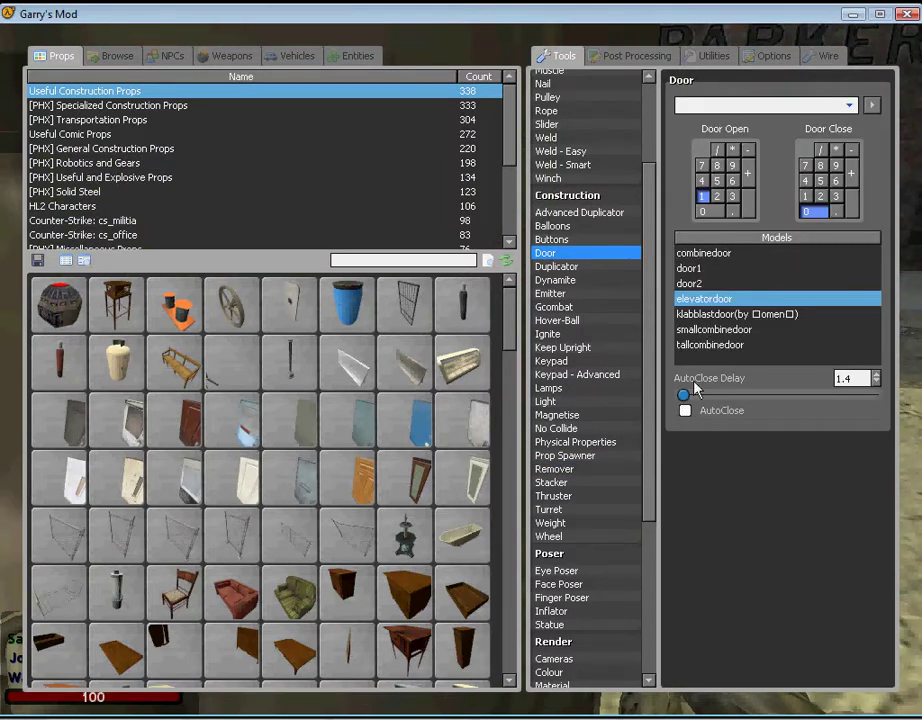
left_click(820, 196)
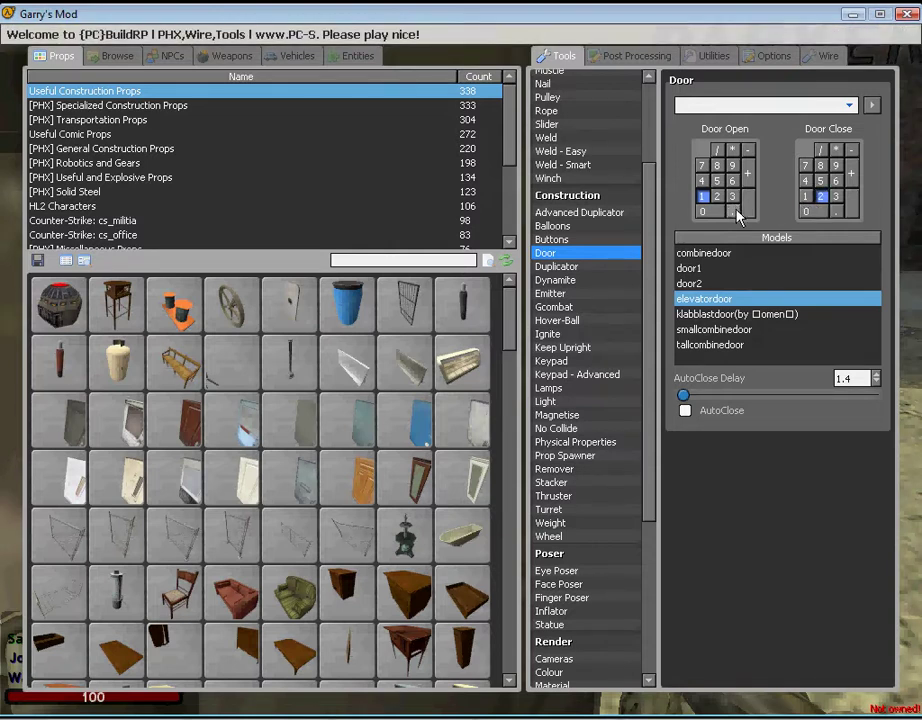
key("q")
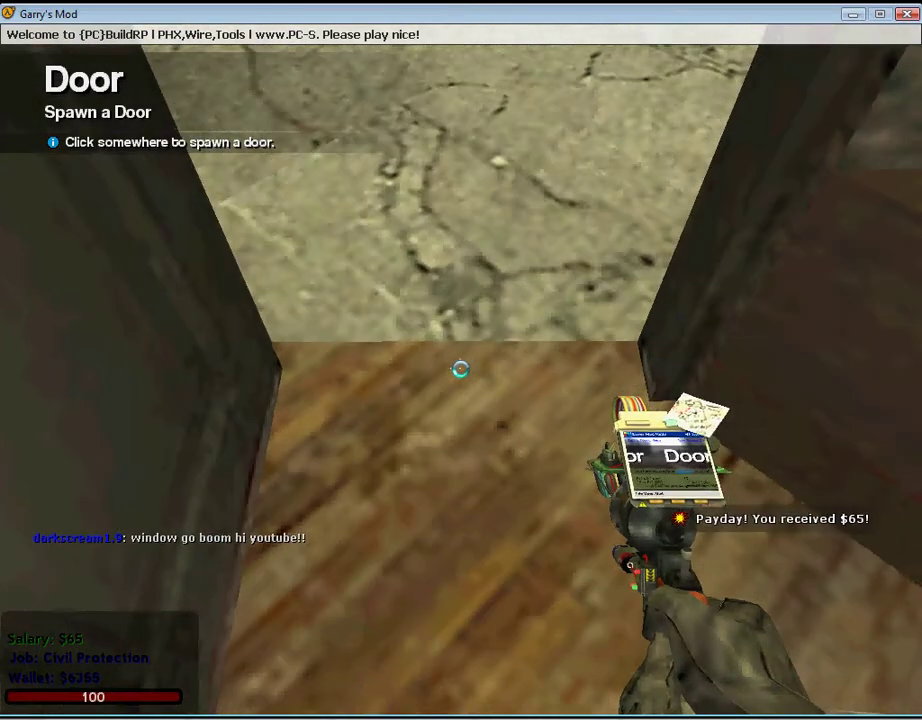
left_click(460, 369)
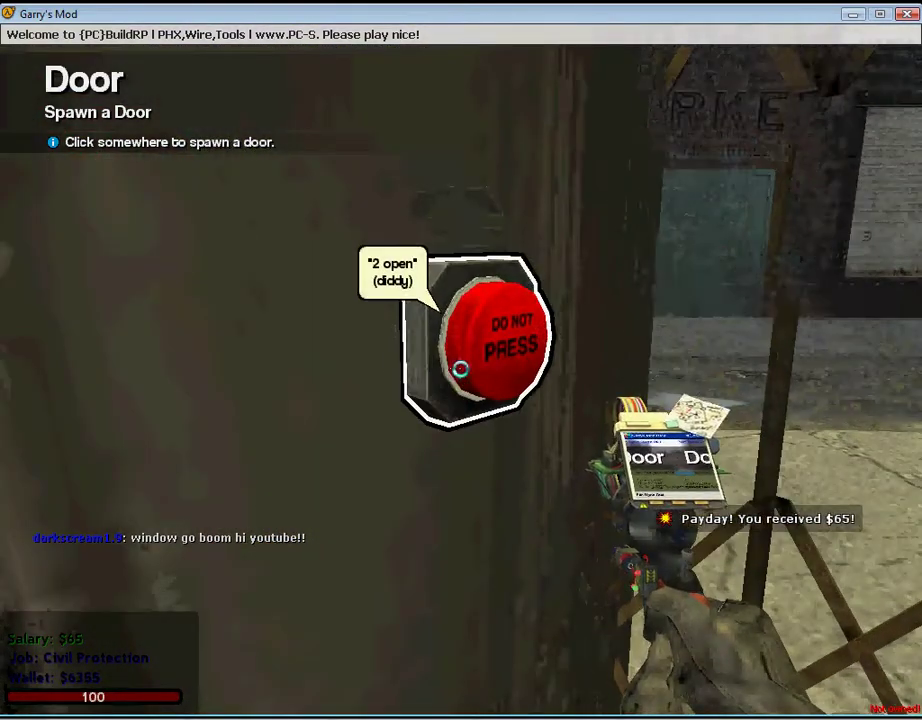
Set up the Buttons tool with the red SET button model, emulated key 2 and the description "2 close"
key("q")
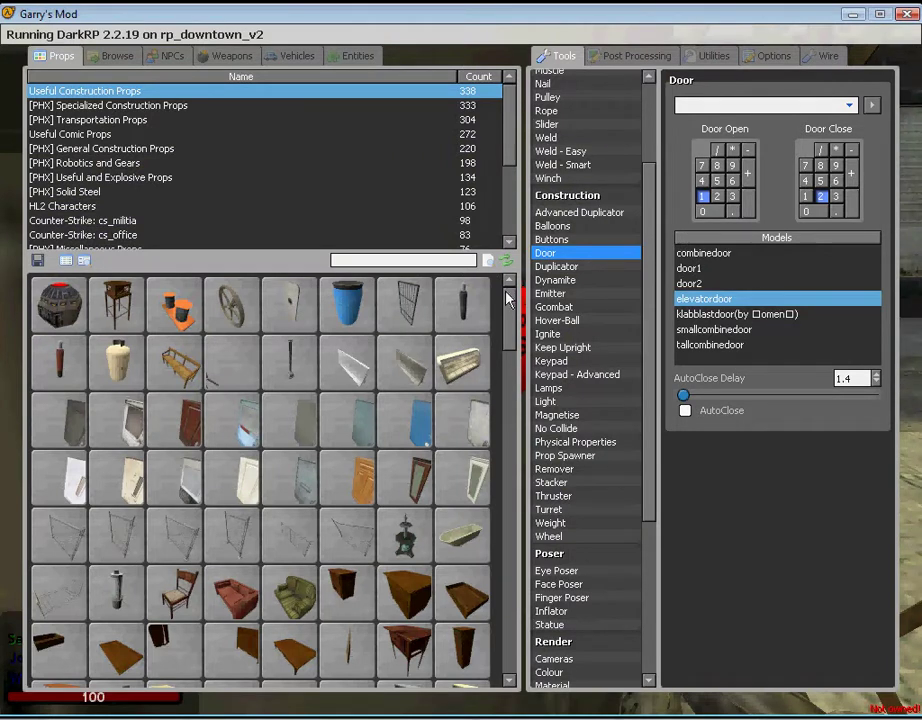
left_click(596, 240)
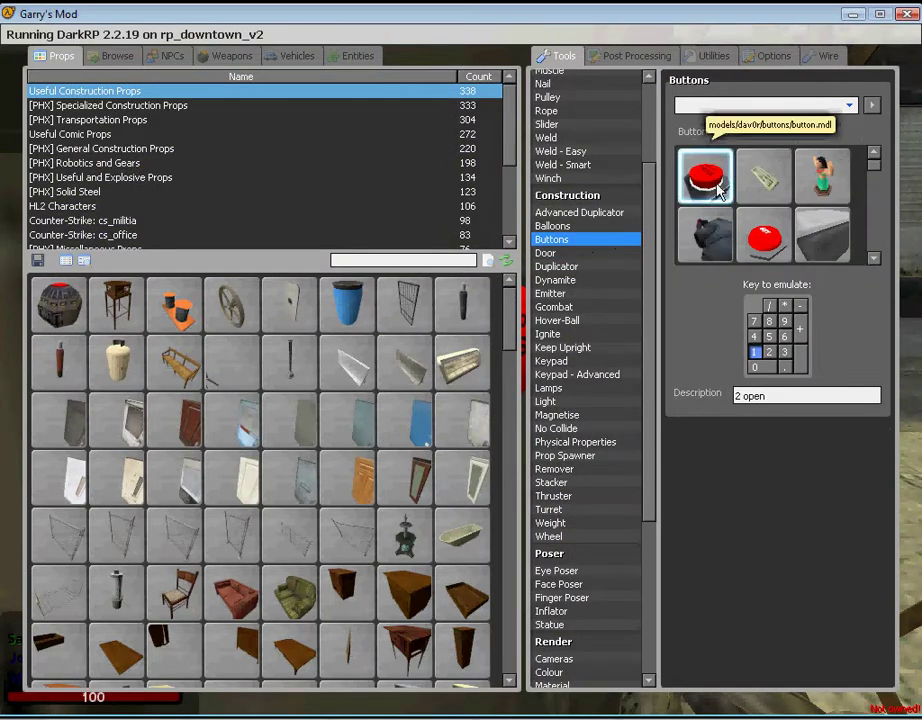
left_click(764, 236)
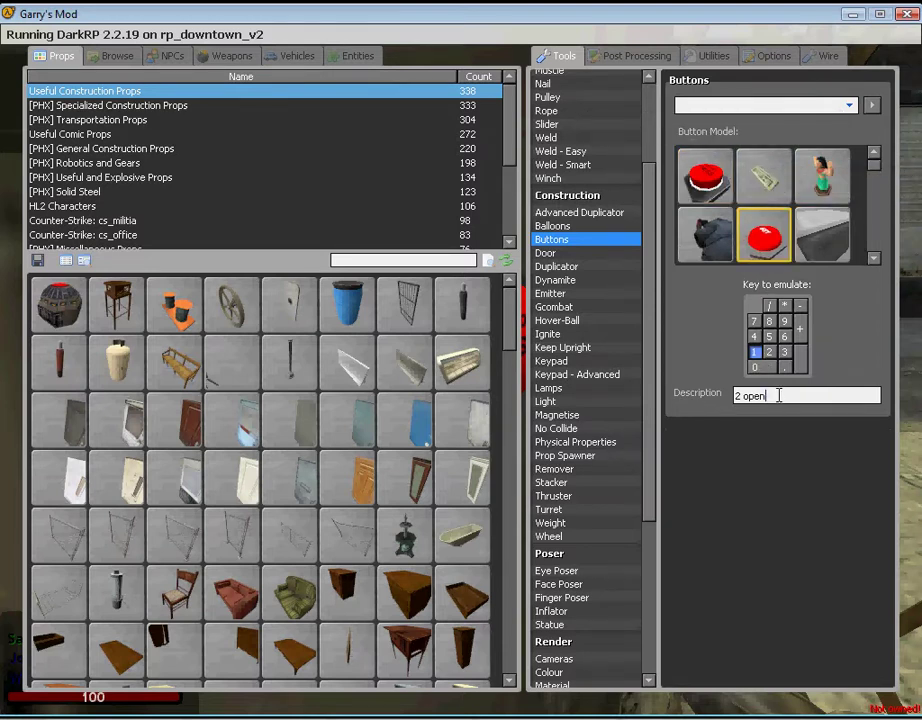
left_click(779, 395)
type("2 close")
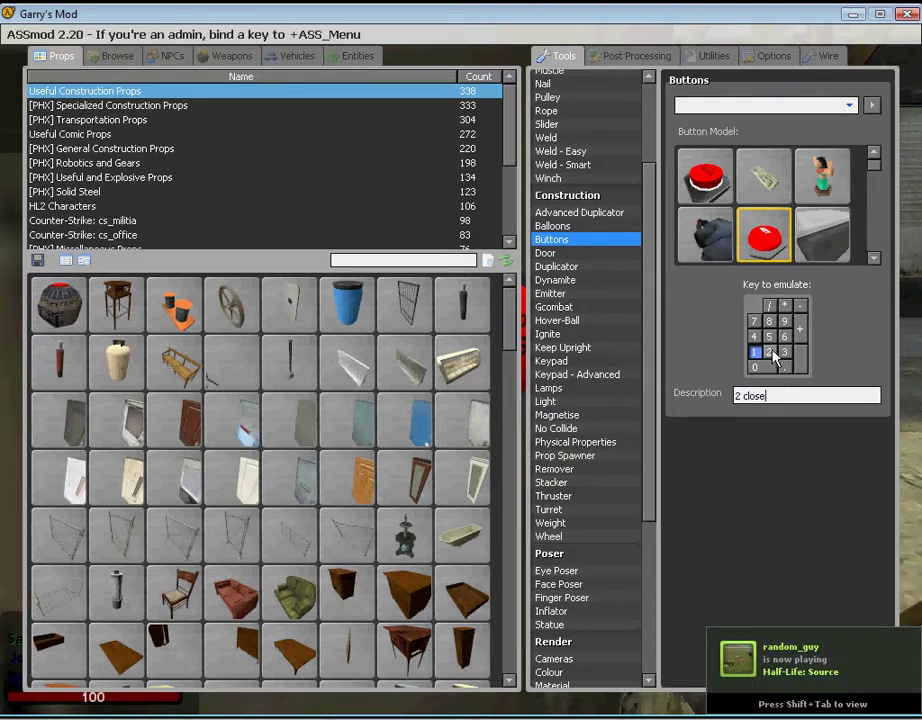
left_click(771, 353)
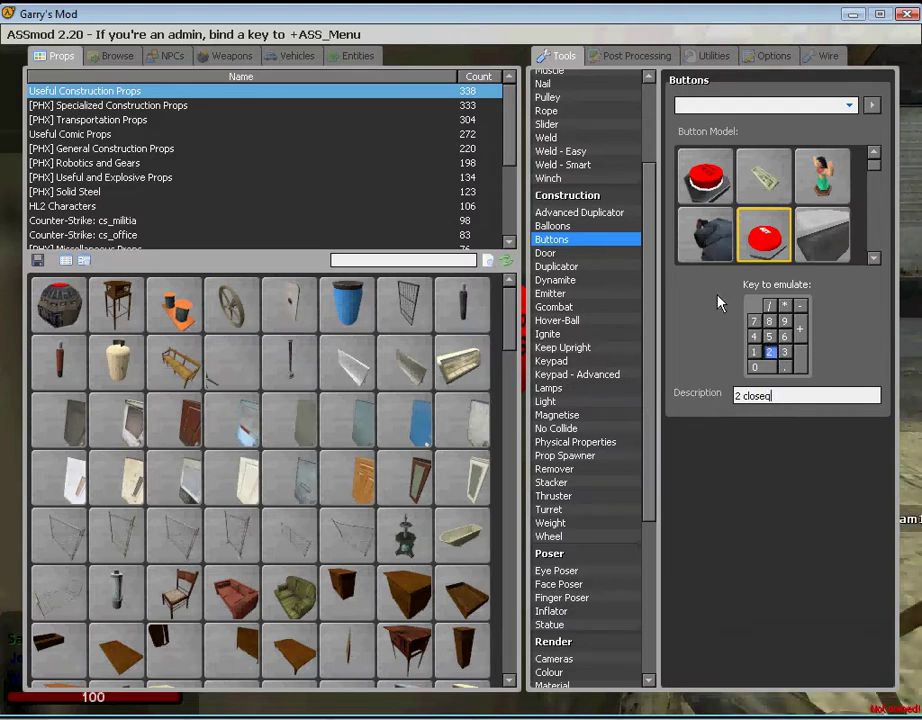
key("q")
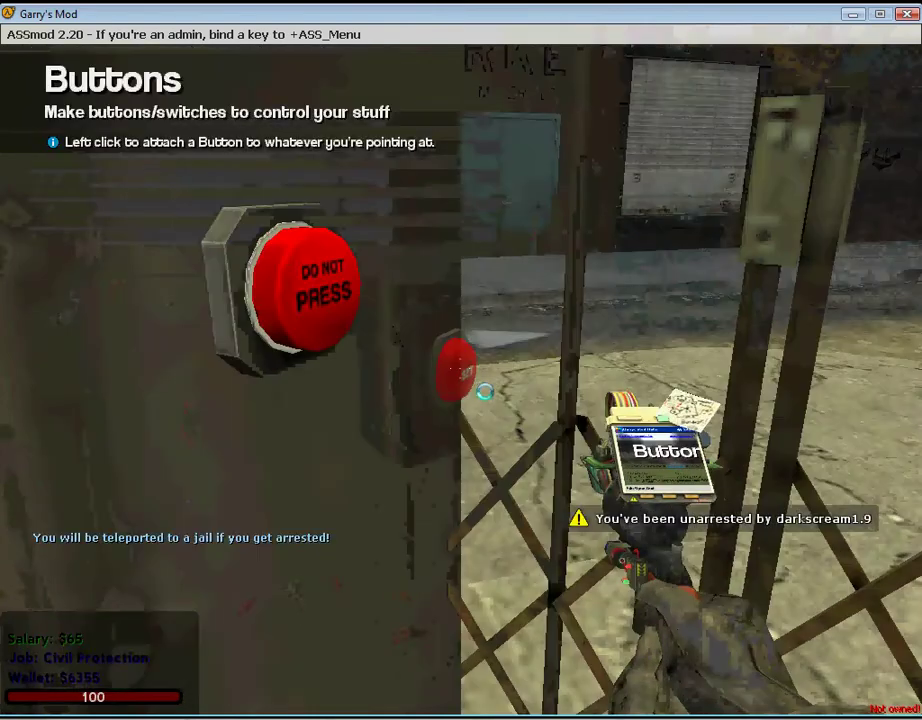
Attach the SET button to the metal door just below the DO NOT PRESS button
key("s")
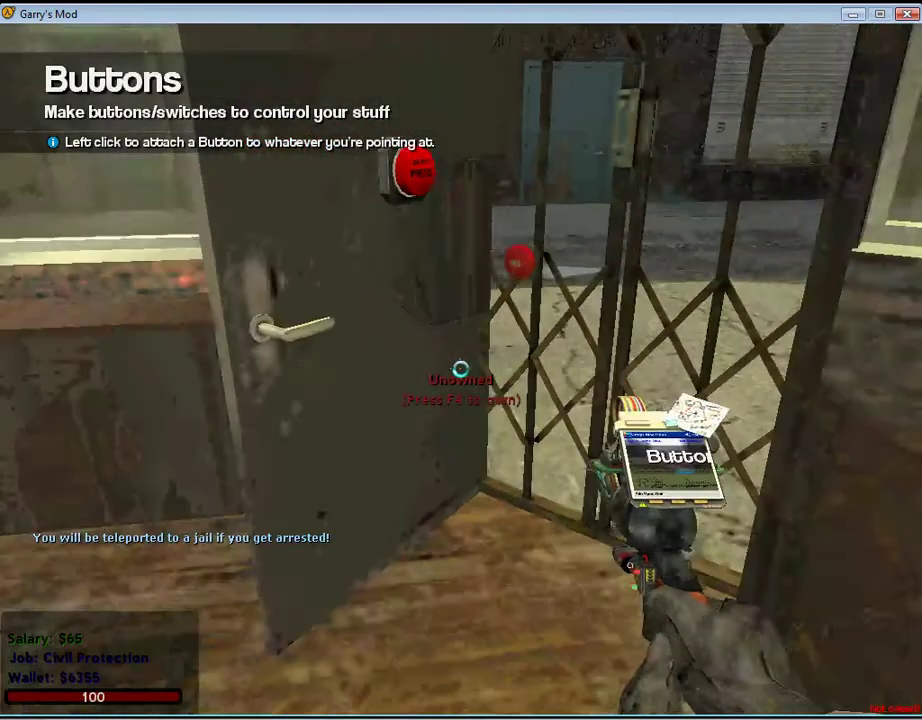
key("w")
key("a")
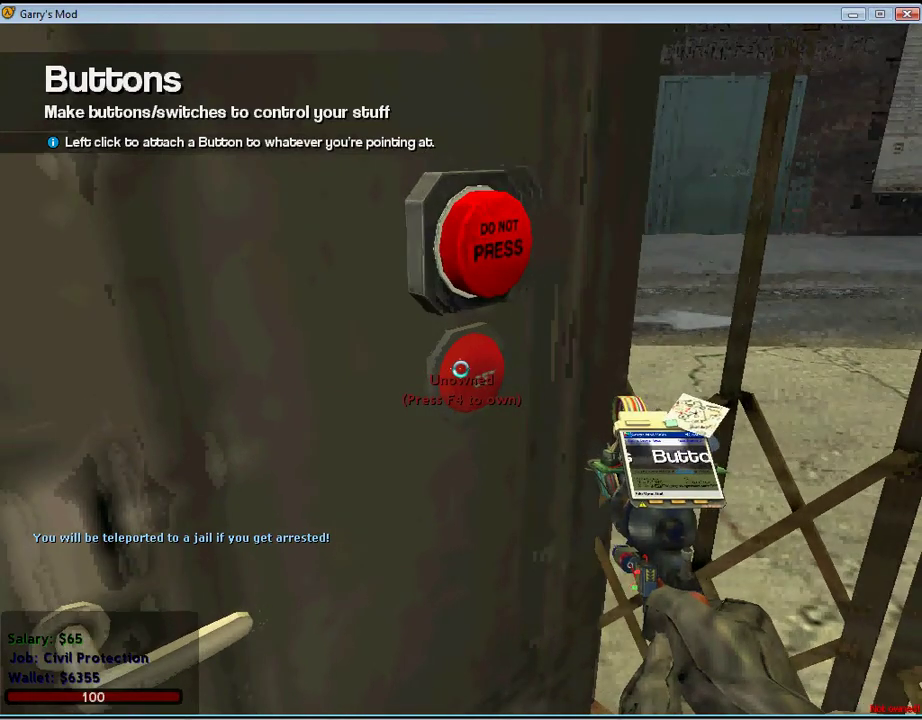
left_click(460, 369)
Test opening the elevator gate with the "2 open" button and closing it with the "2 close" button
key("w")
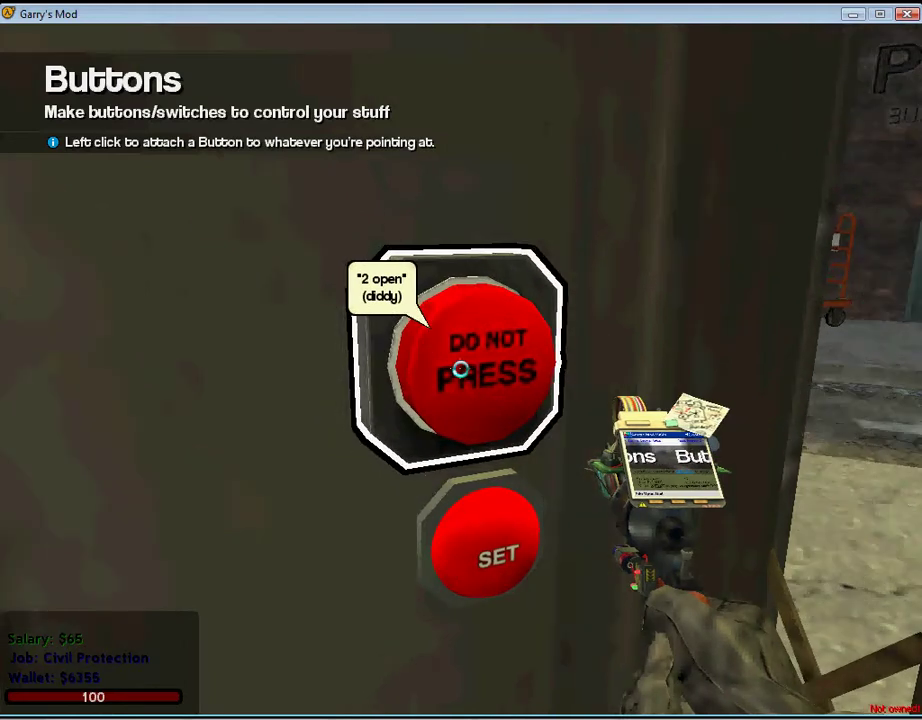
left_click(460, 369)
left_click(460, 369)
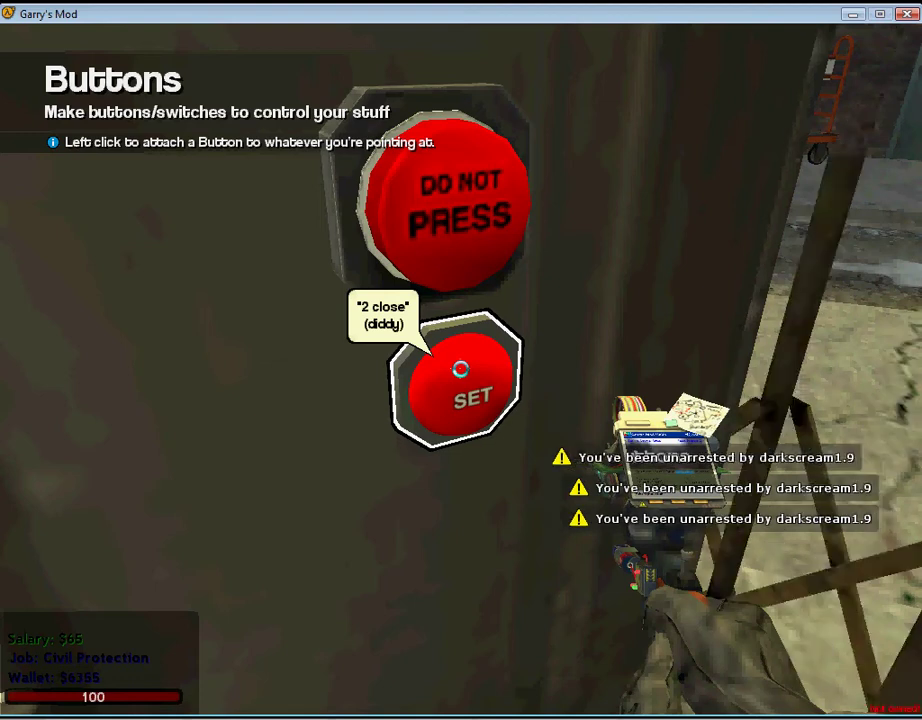
left_click(460, 370)
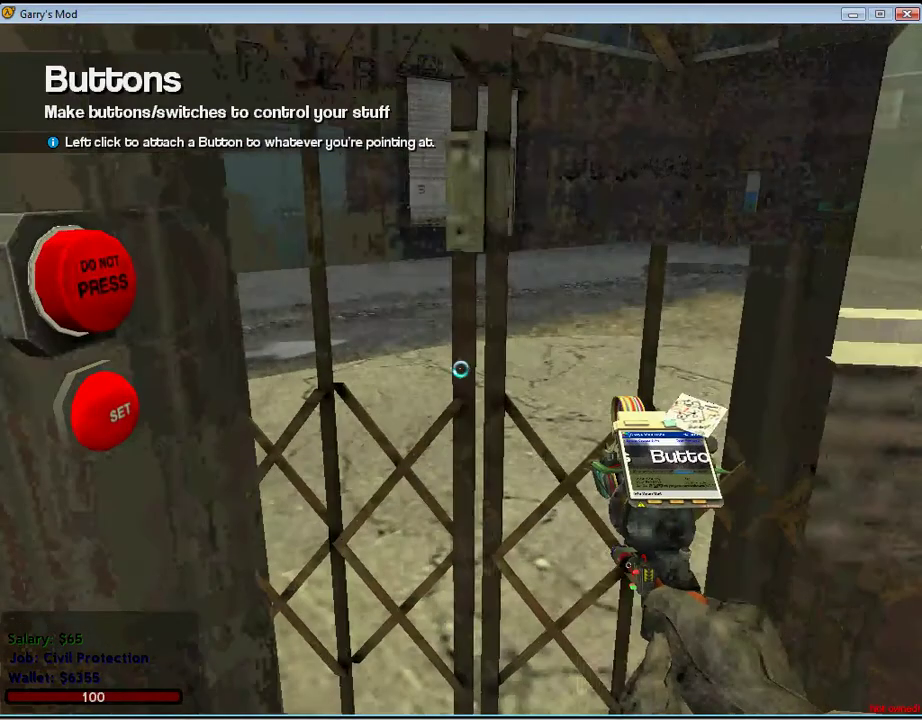
left_click(460, 370)
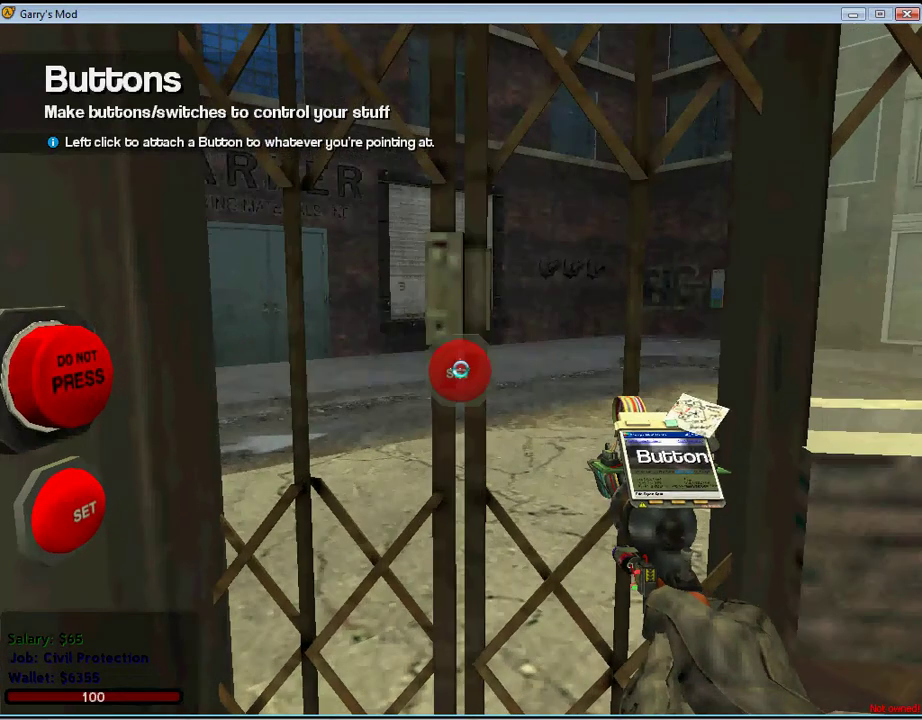
Delete both buttons from the metal door and the elevator gate from the doorway with the Remover tool
key("q")
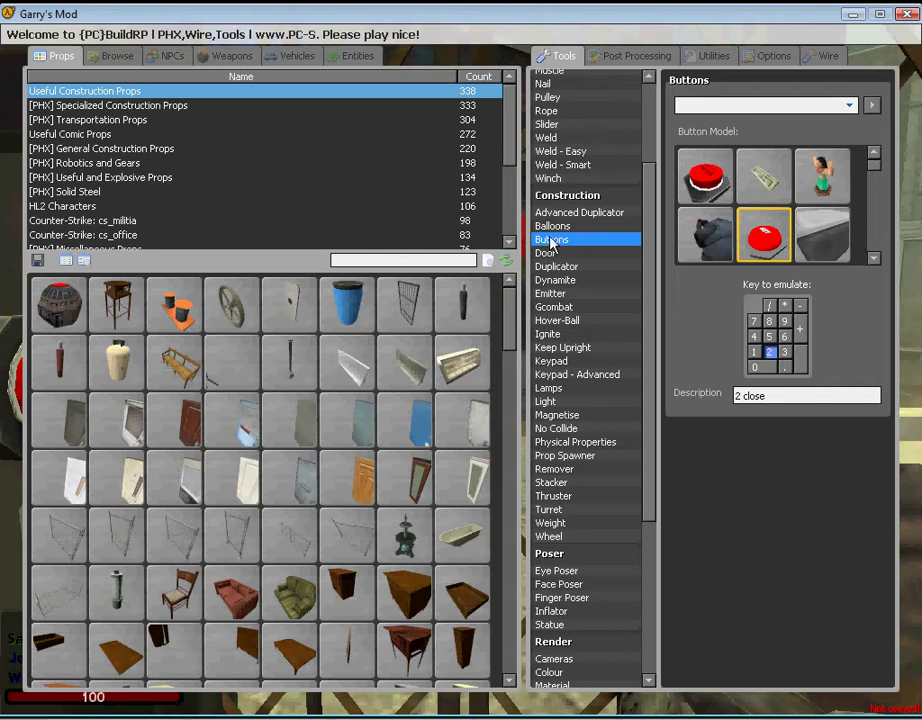
key("q")
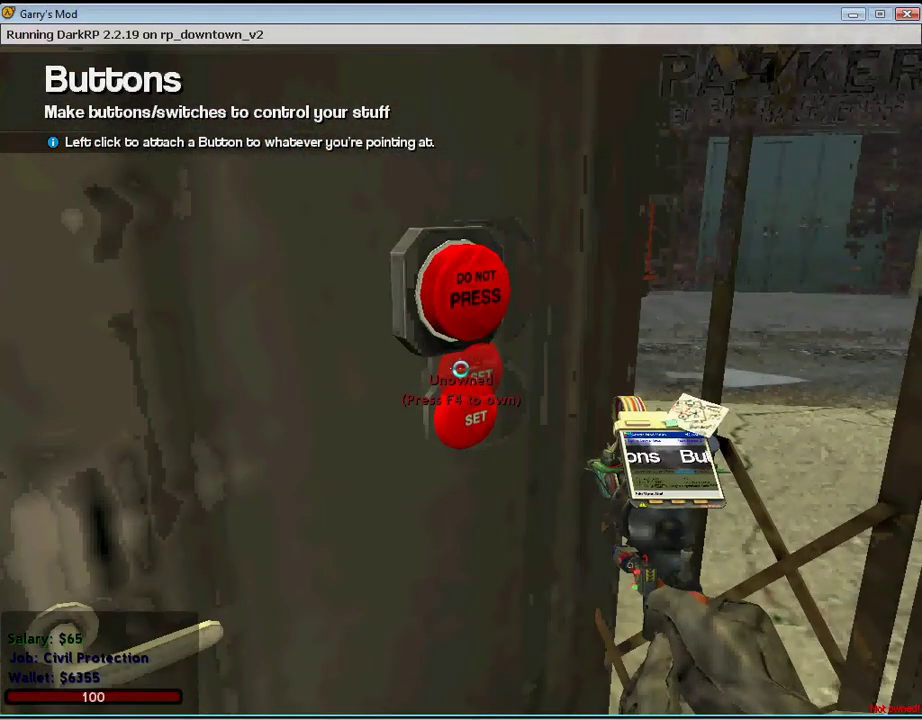
key("q")
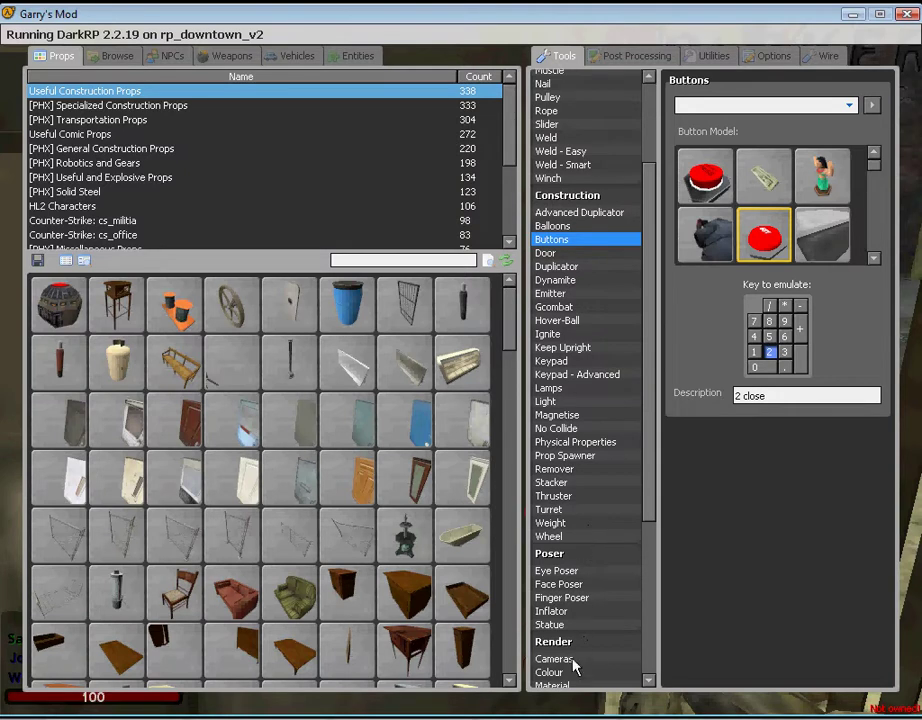
left_click(555, 469)
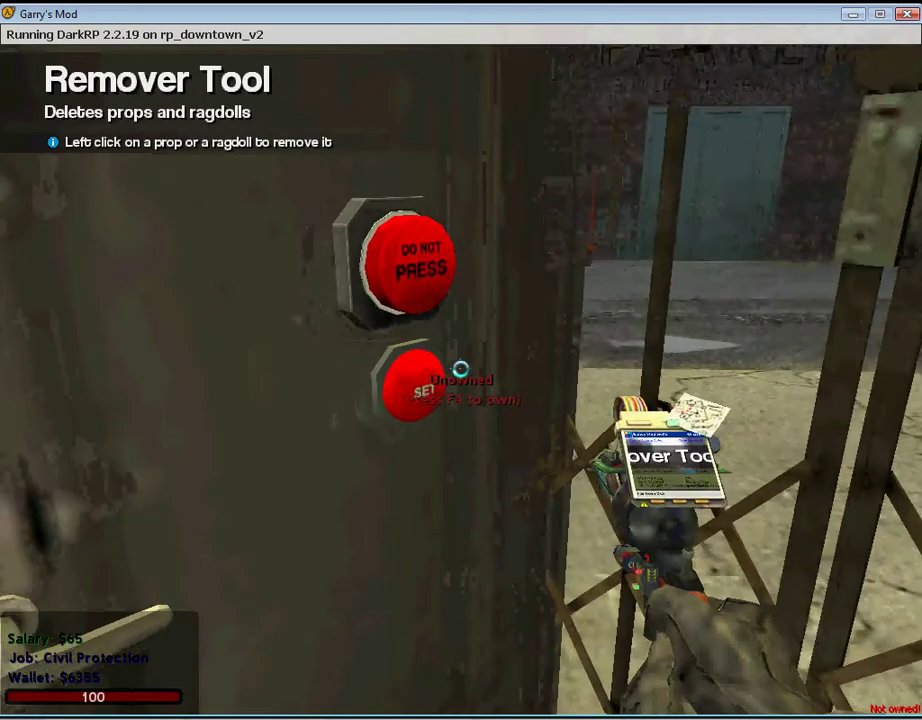
left_click(460, 368)
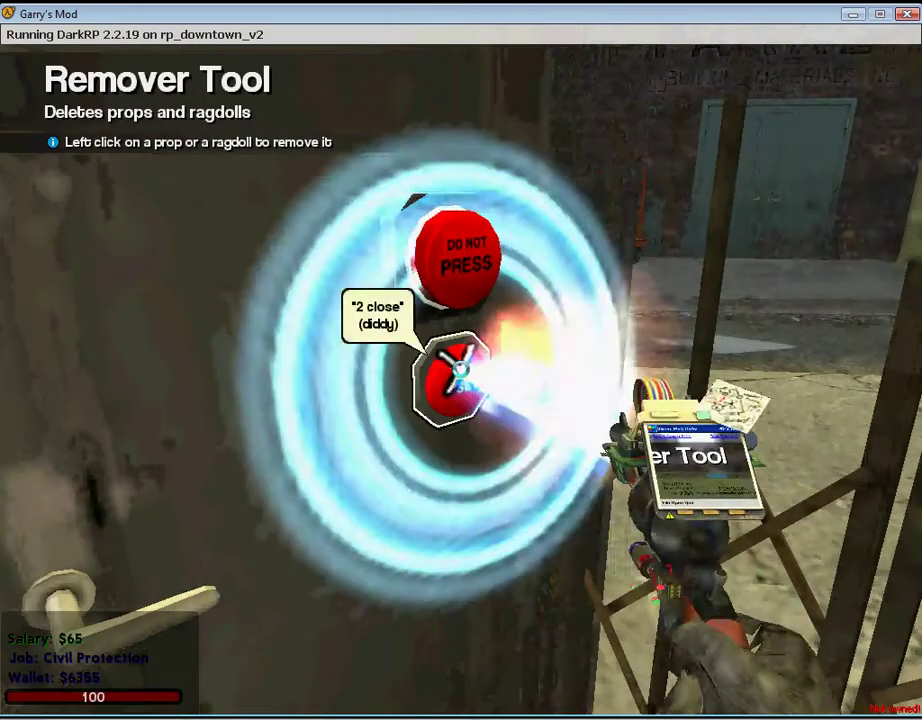
left_click(460, 368)
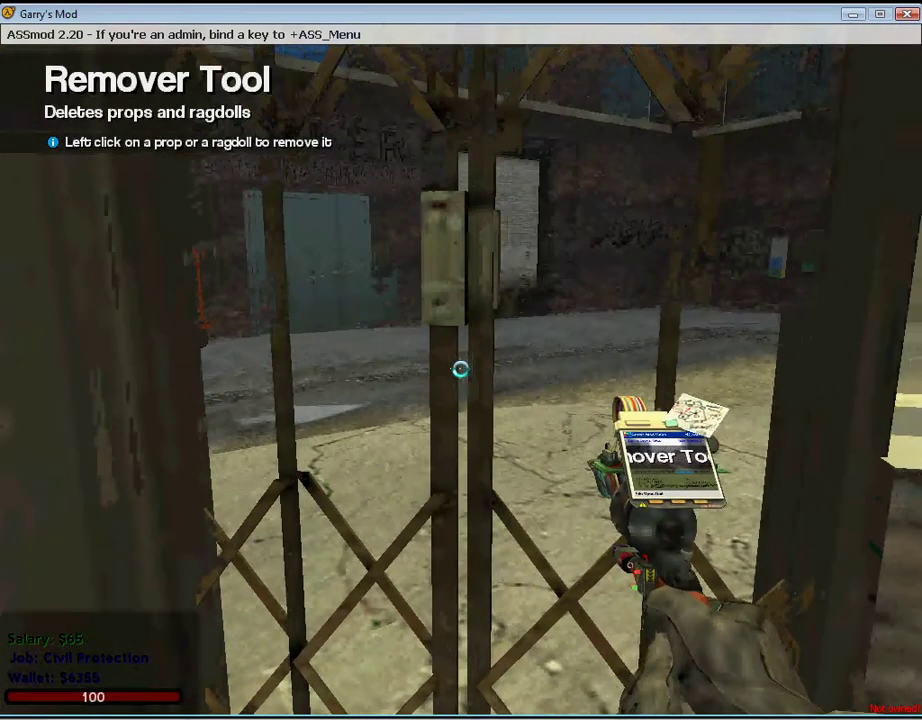
left_click(460, 369)
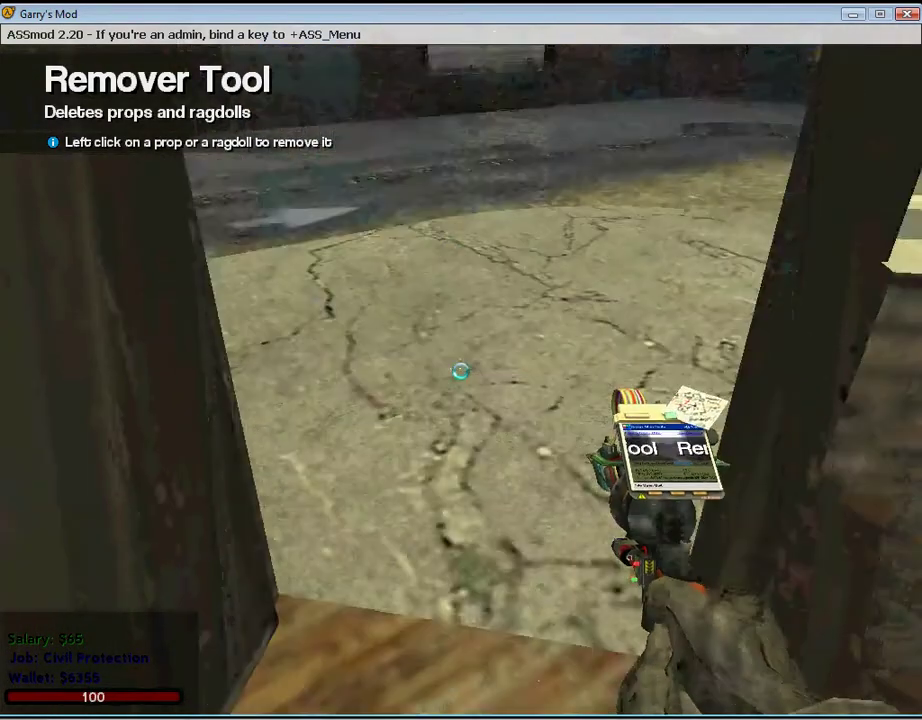
Spawn an elevatordoor in the doorway with open key 1, close key 2 and AutoClose on with a 1.4 delay
key("q")
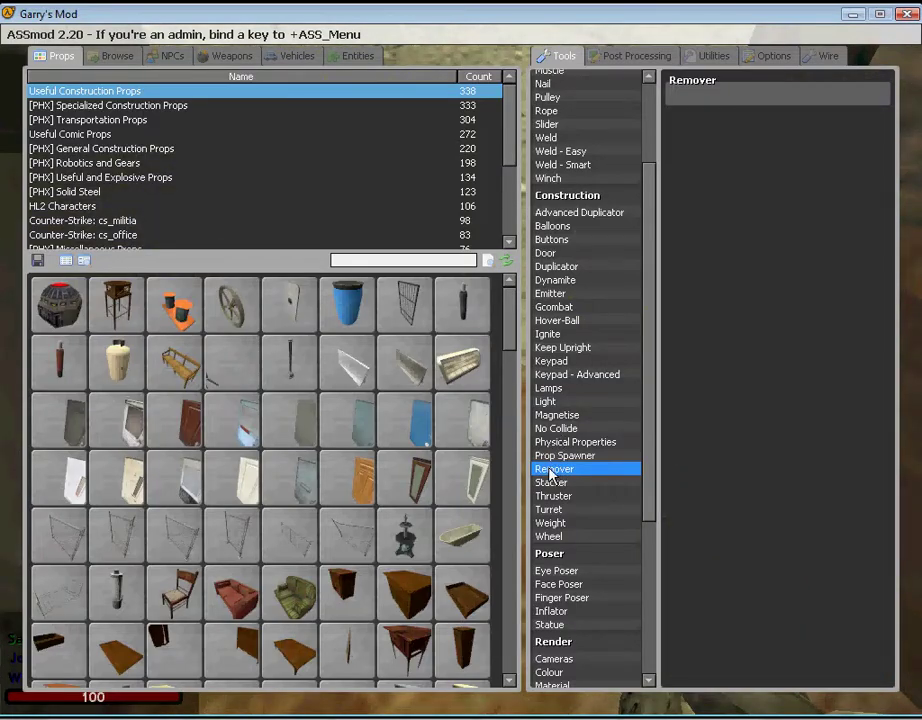
left_click(549, 256)
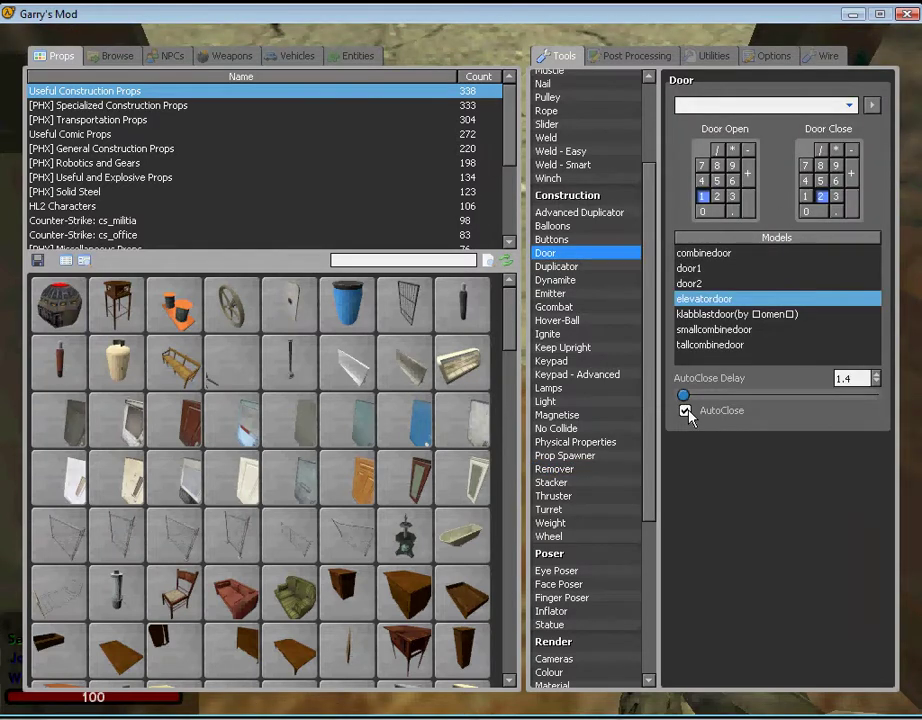
key("q")
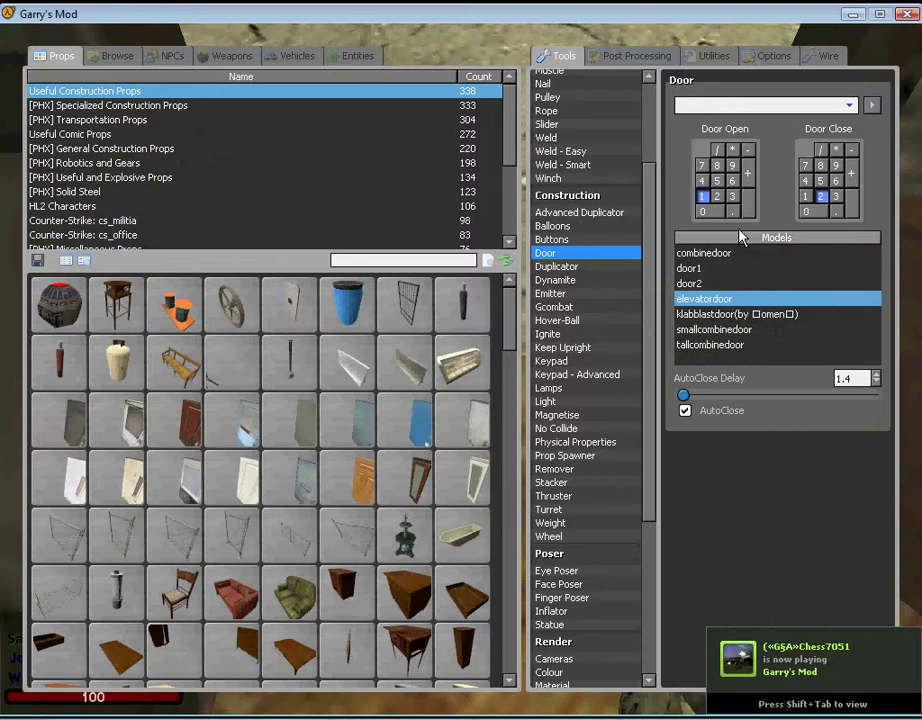
key("q")
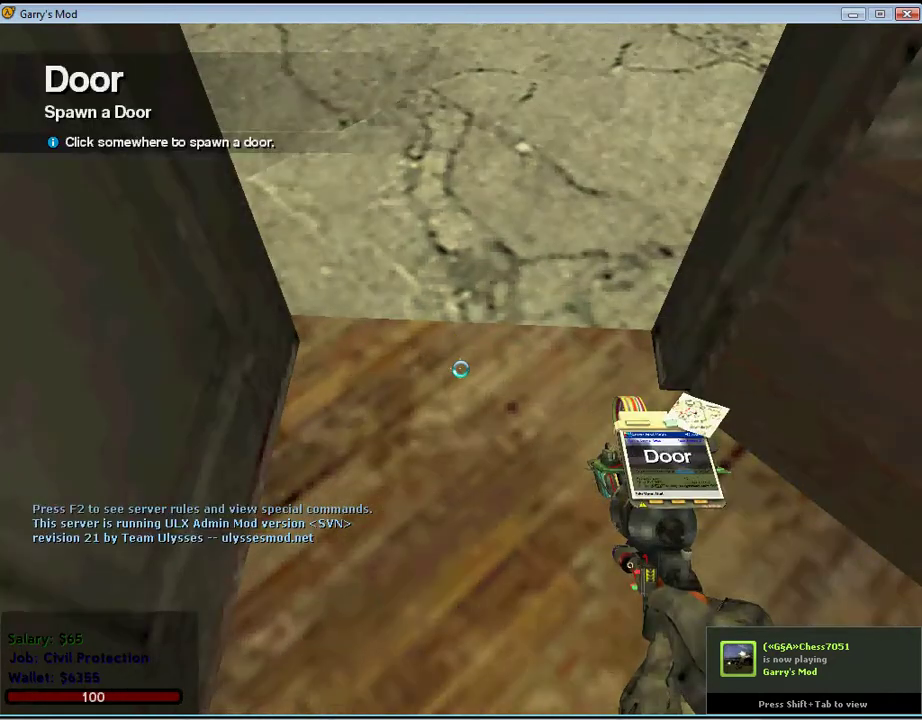
left_click(460, 369)
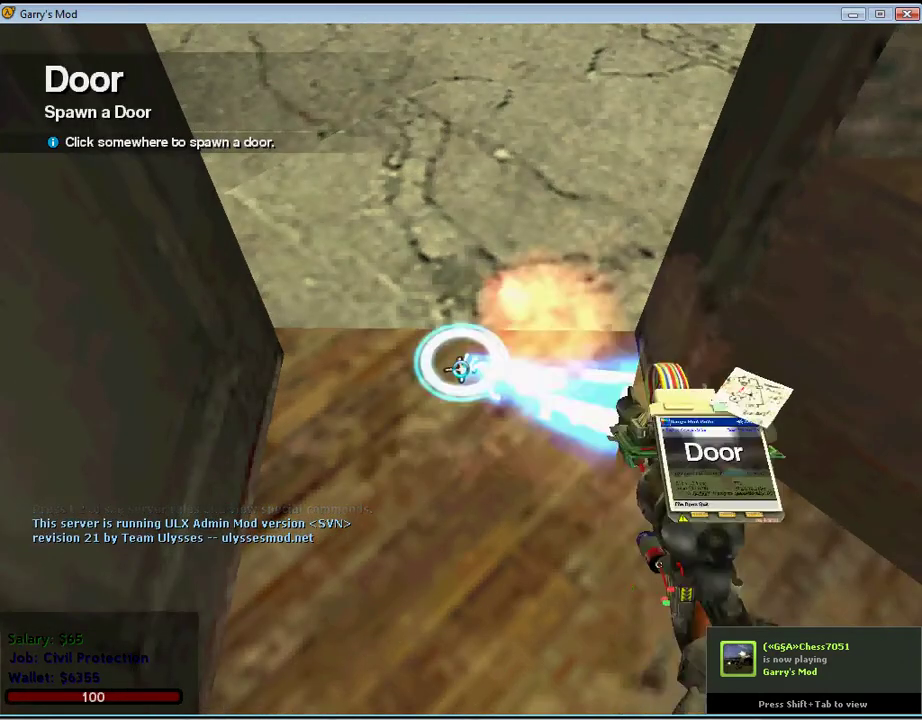
Set the Door tool's close key to 0 and approach the metal door beside the gate
key("q")
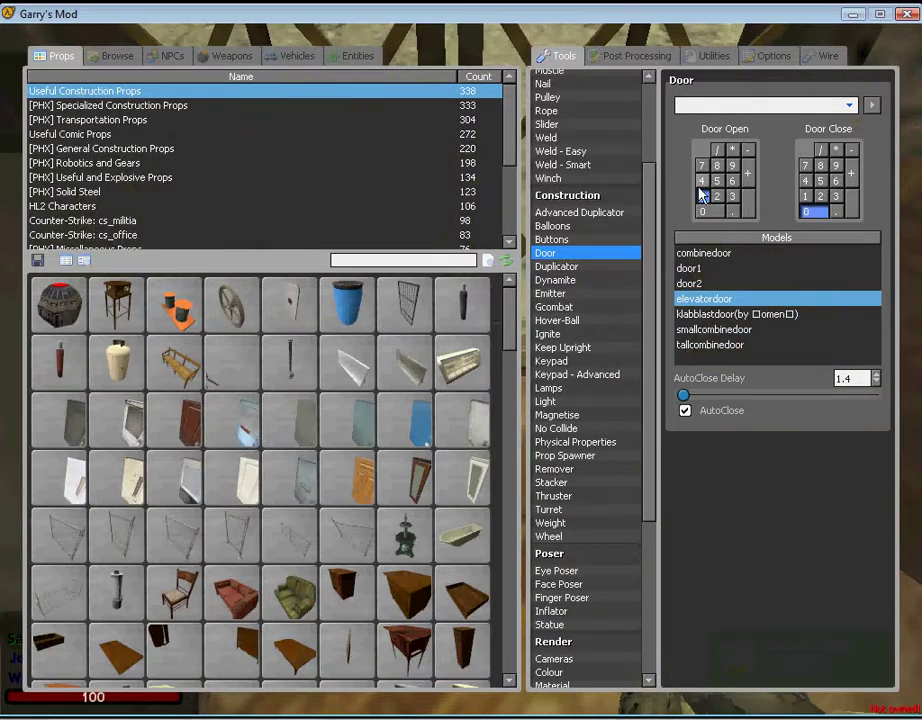
key("q")
key("w")
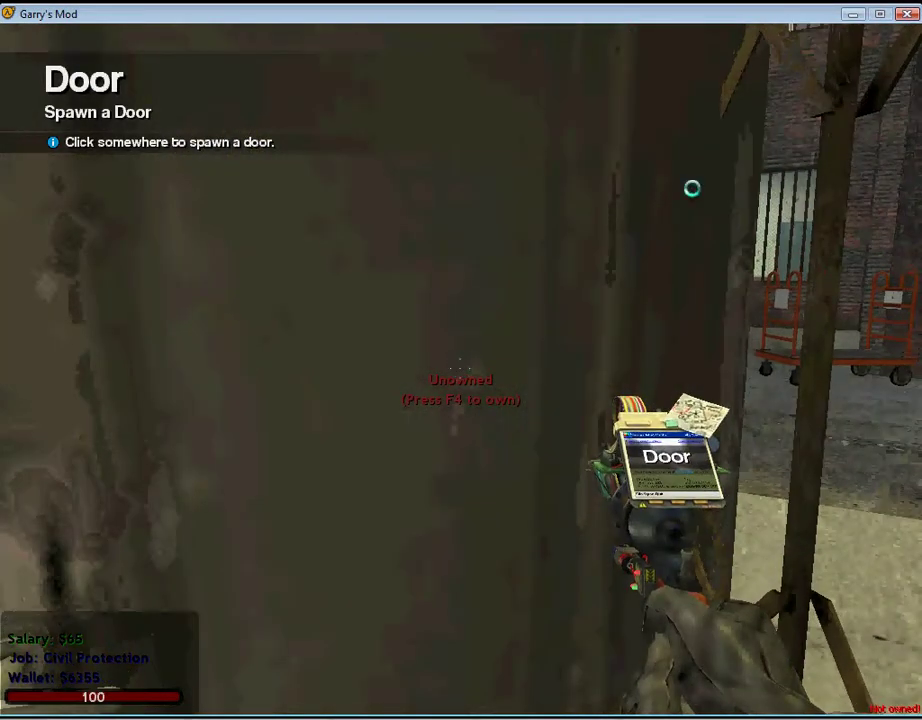
Spawn a welded, secure-mode keypad on the metal door with access-granted key 1 and access-denied key 2
key("q")
left_click(552, 347)
left_click(572, 360)
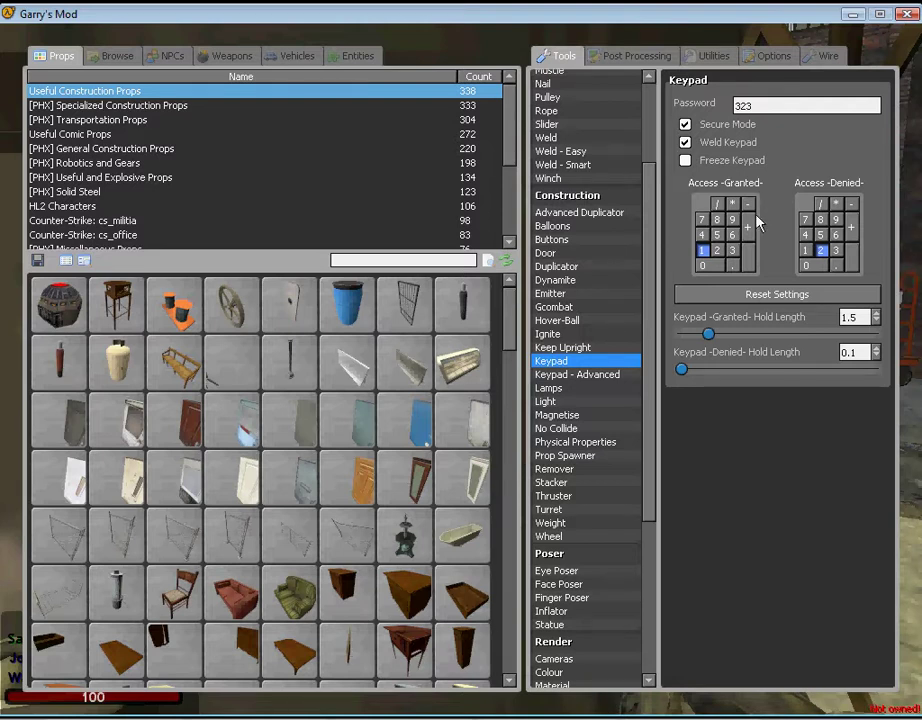
left_click(702, 251)
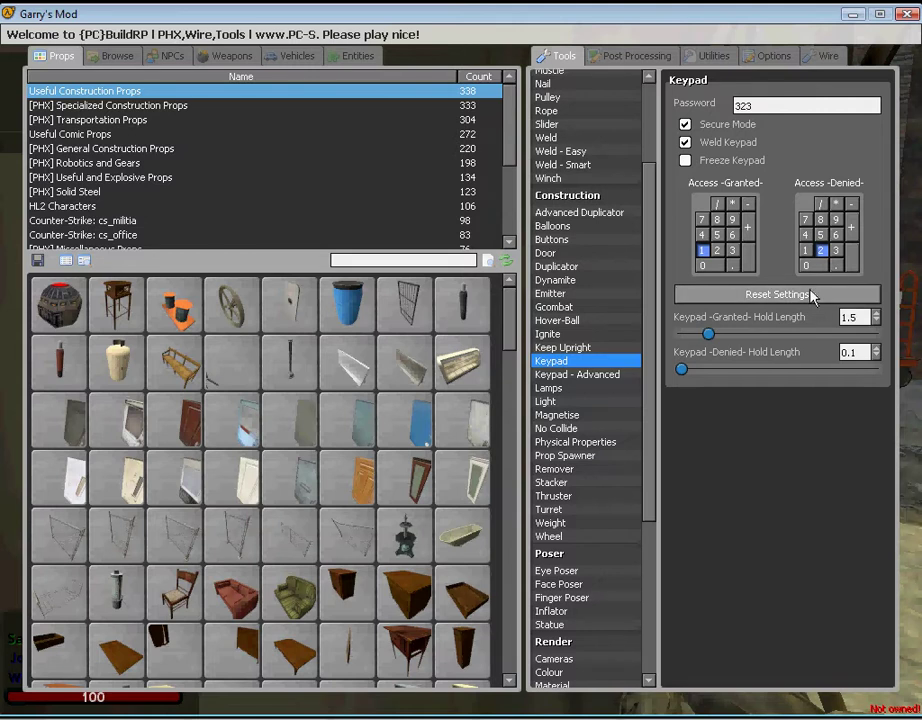
key("q")
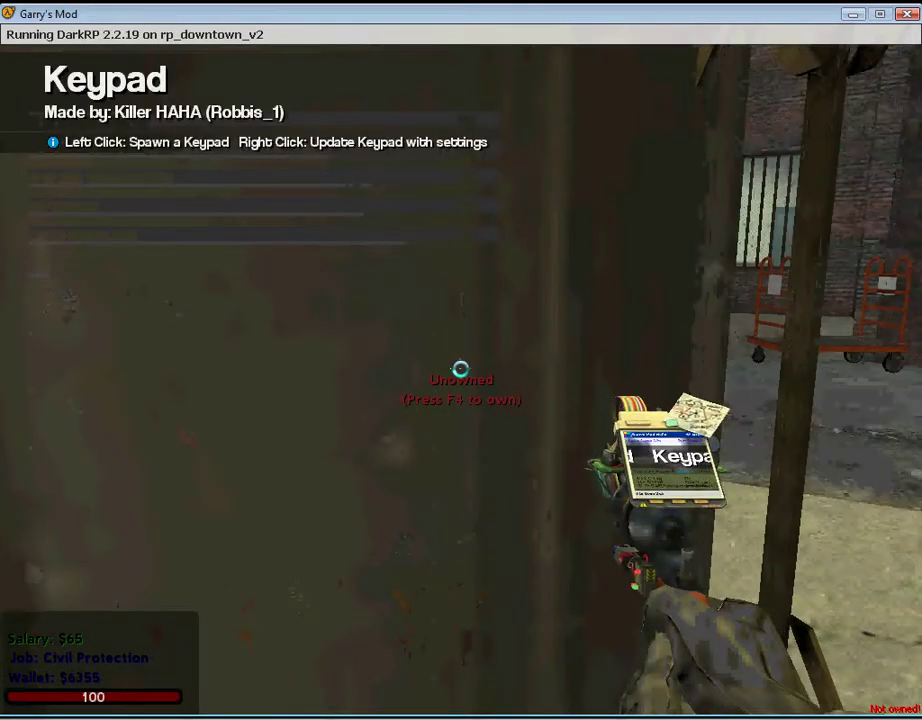
left_click(460, 369)
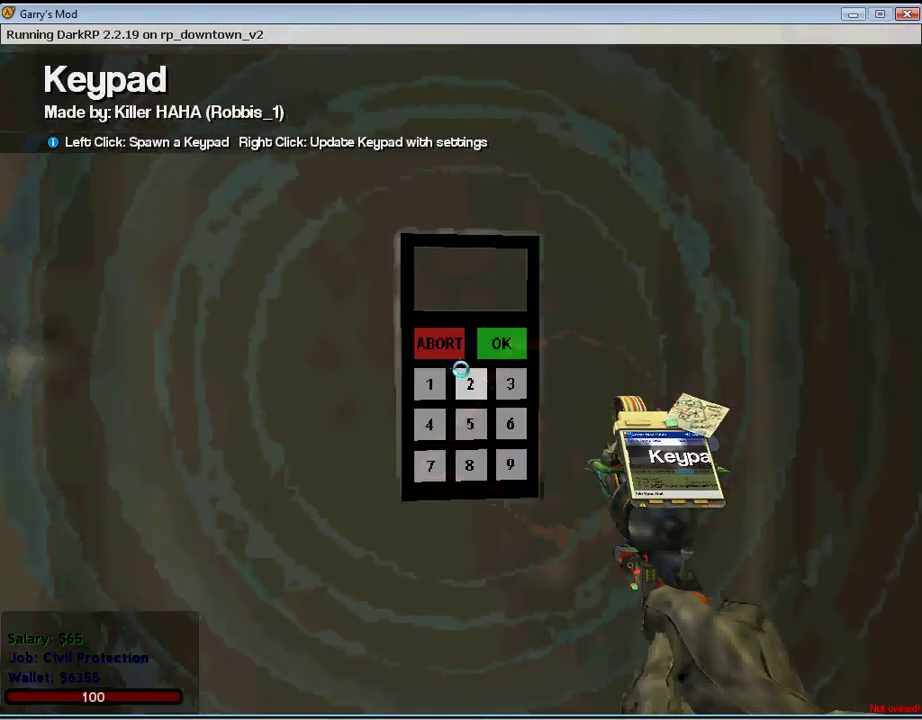
Enter the access password on the keypad and confirm it to test the elevator gate
key("s")
key("w")
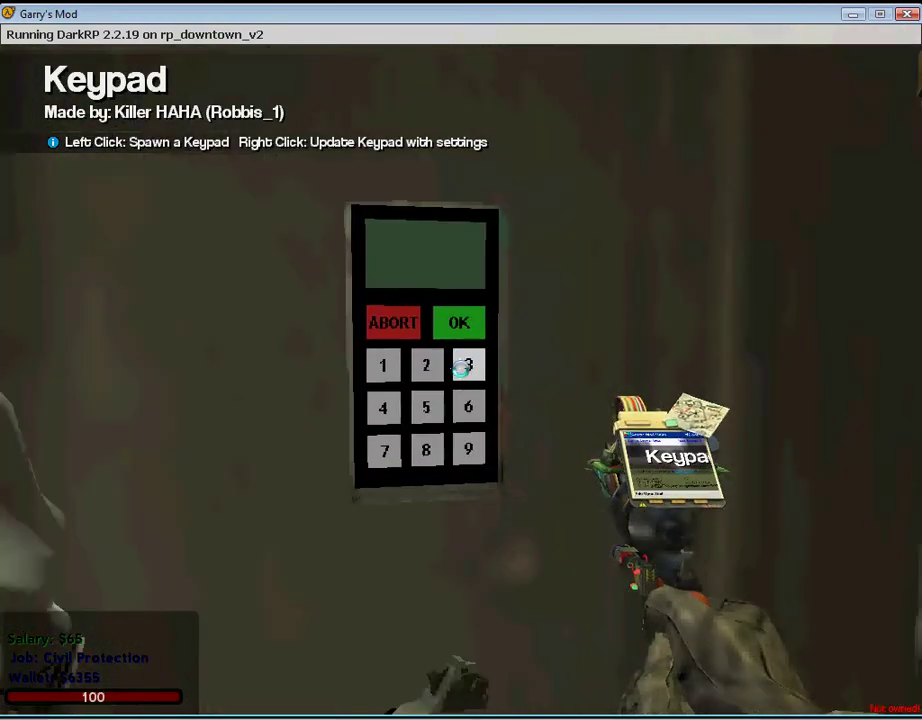
key("q")
key("q")
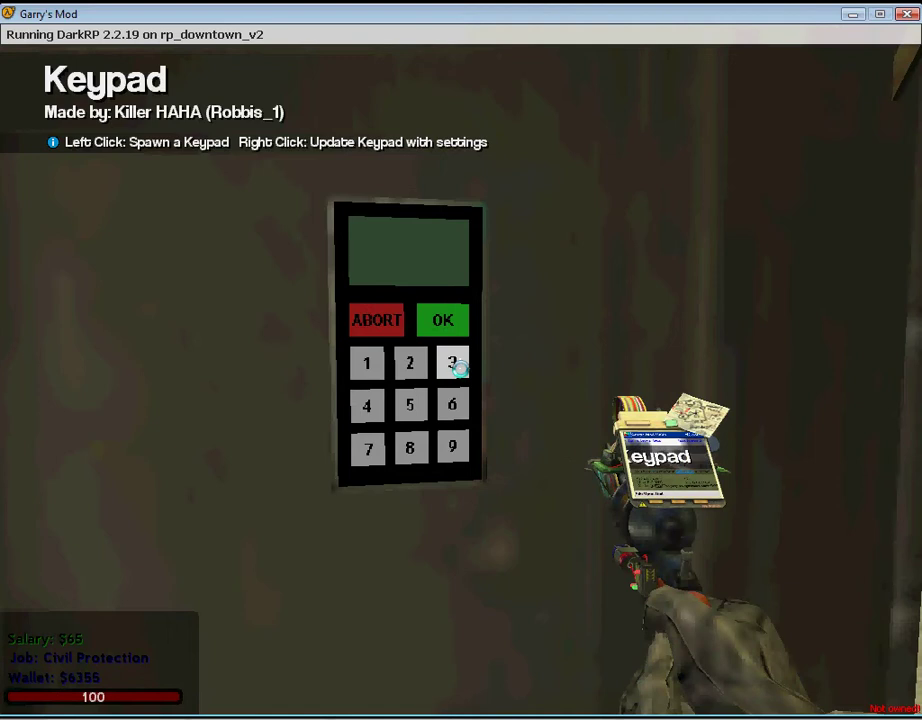
left_click(460, 369)
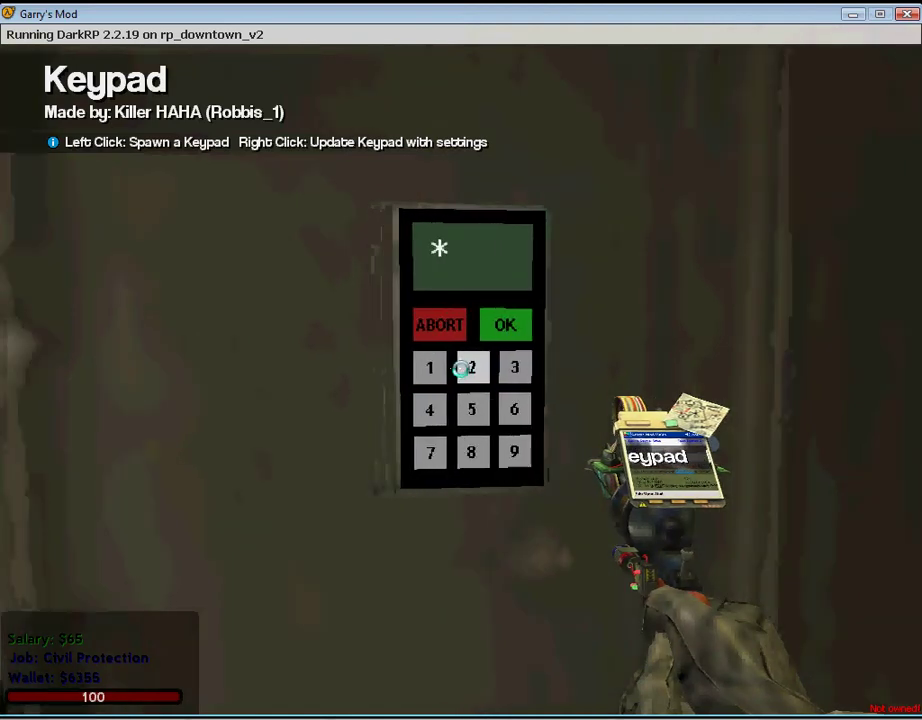
left_click(417, 369)
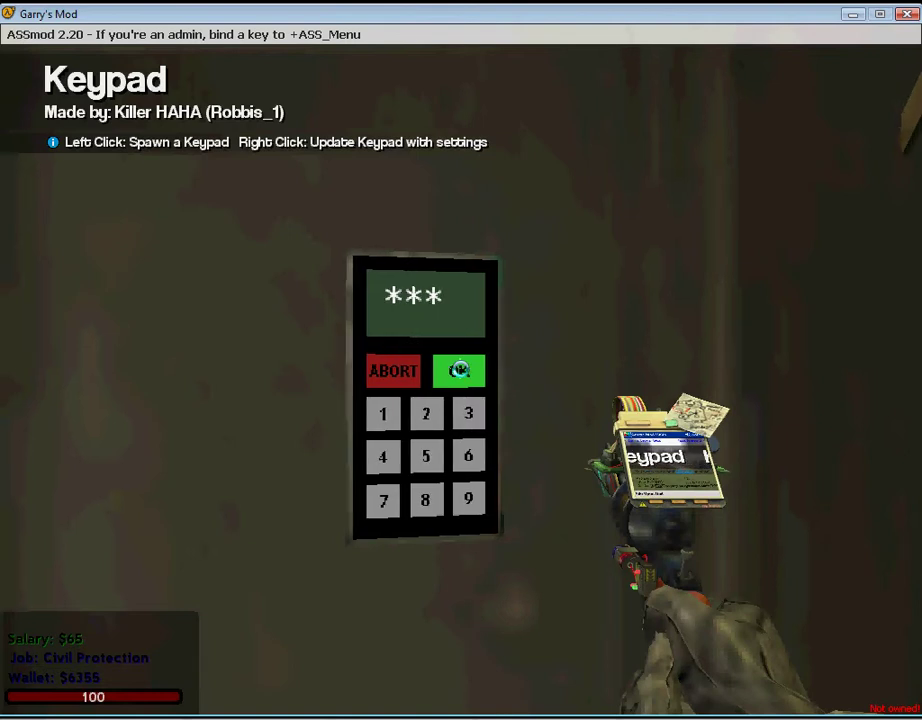
left_click(462, 370)
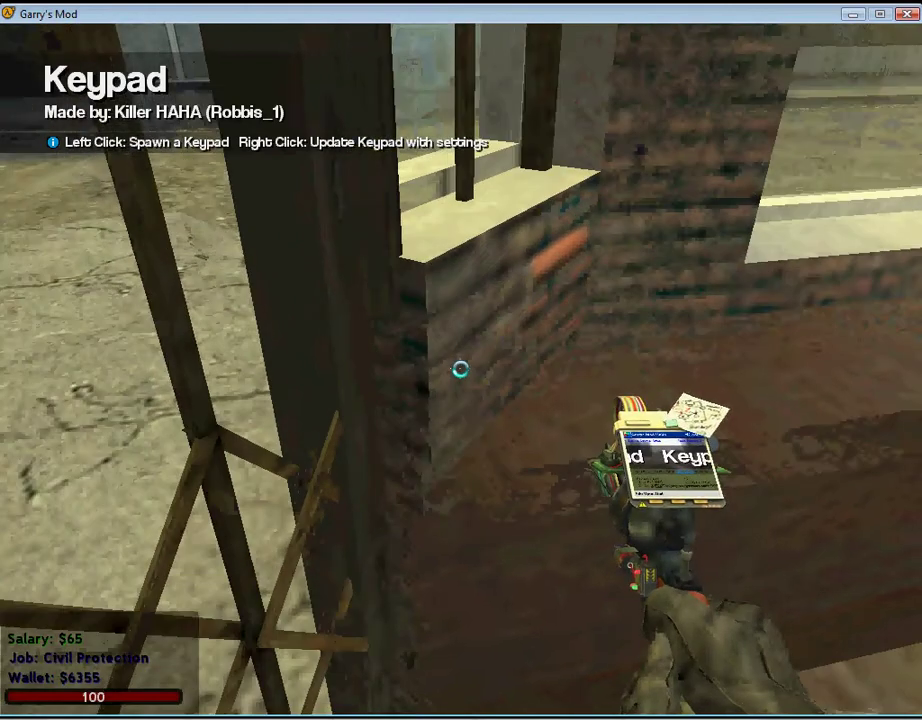
Examine the elevator gate in the doorway and the keypad mounted on the metal door beside it
left_click(460, 369)
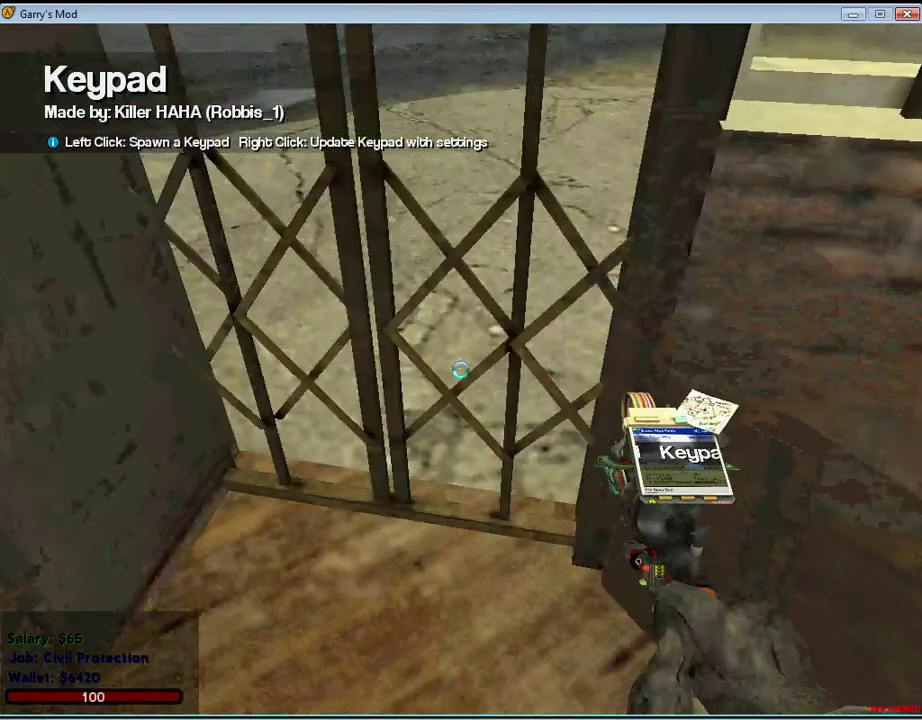
key("w")
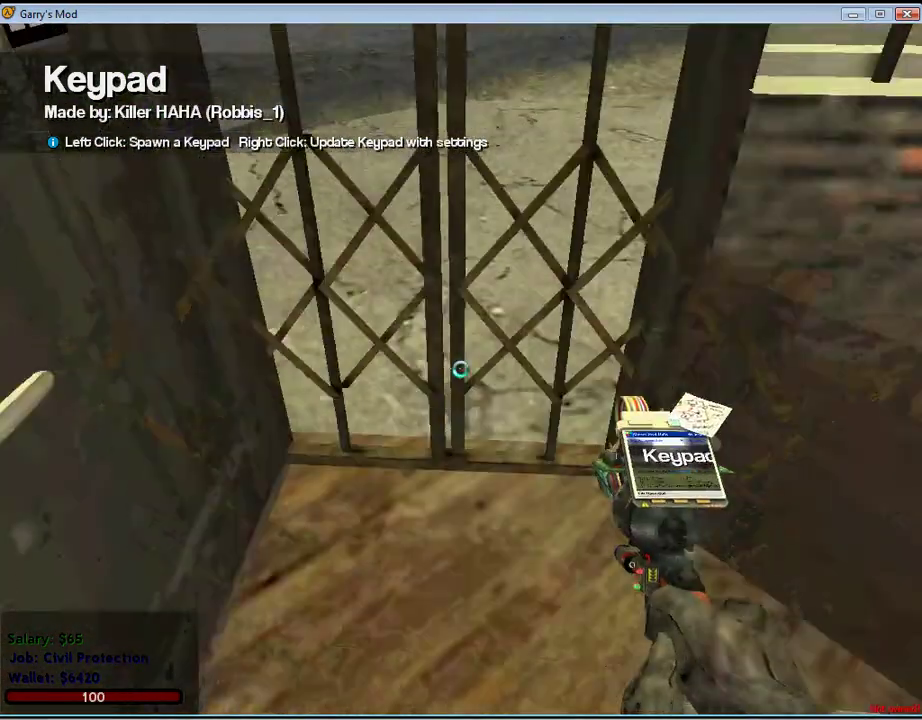
key("s")
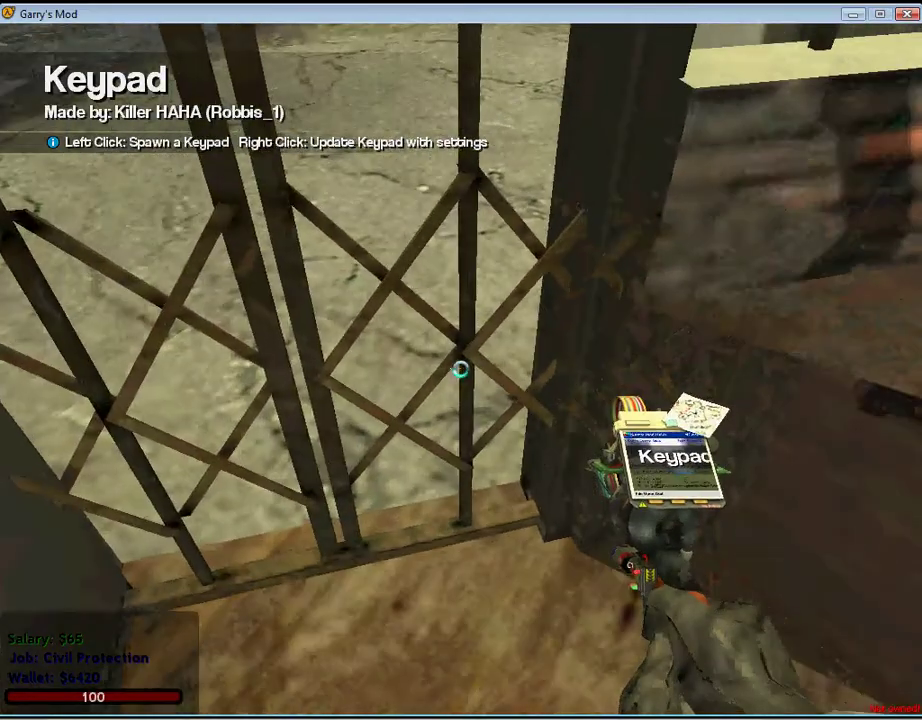
key("s")
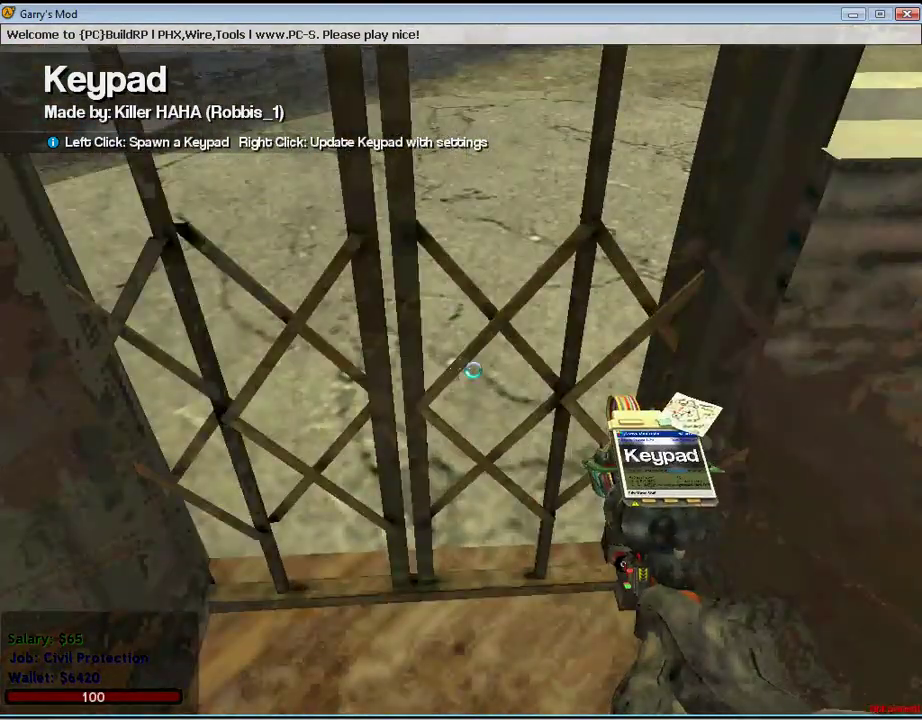
key("w")
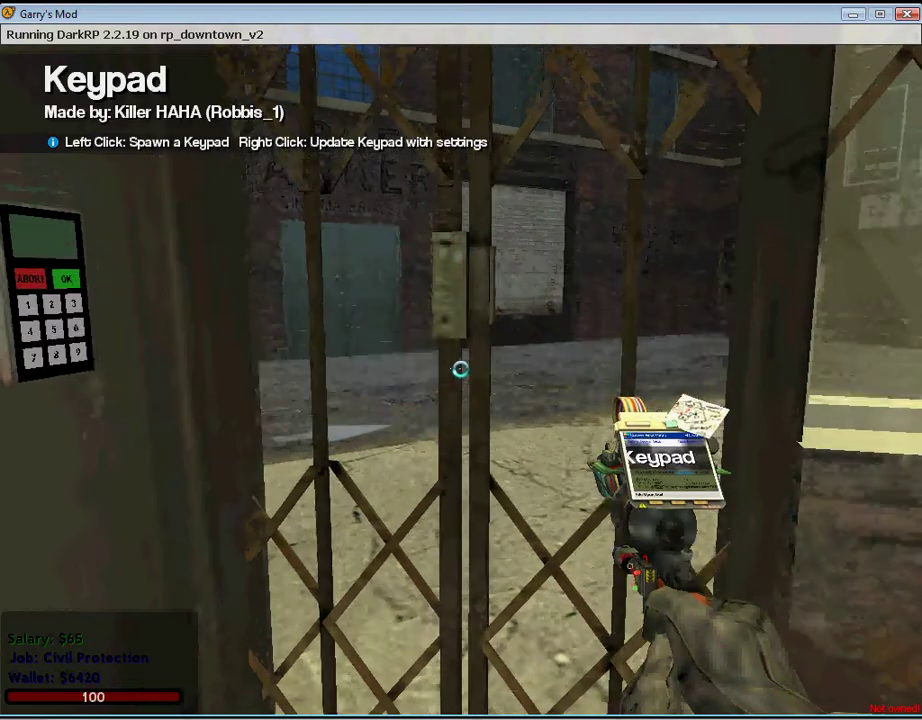
key("w")
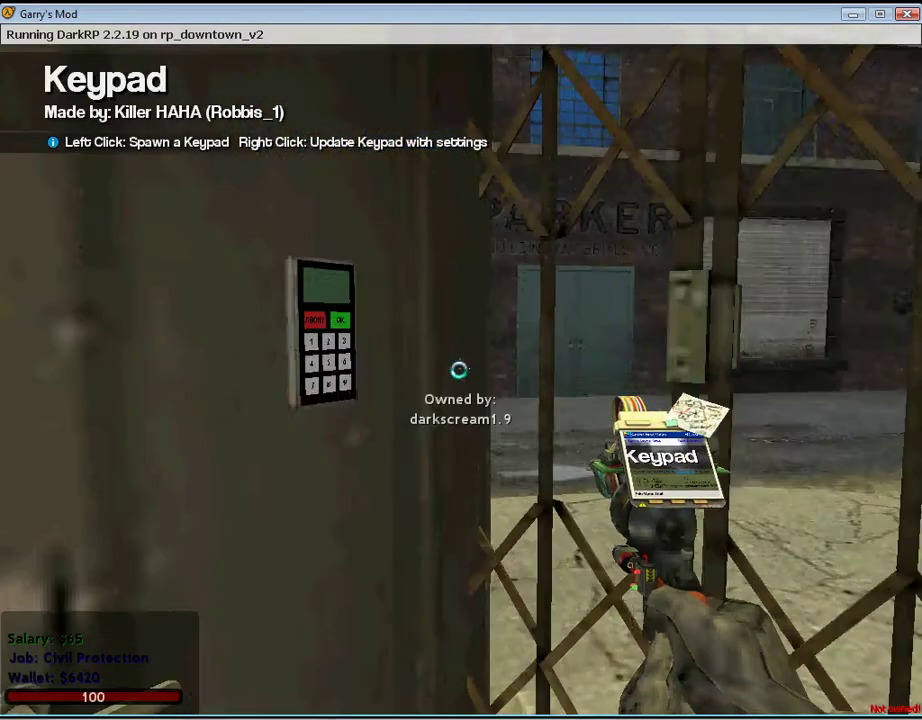
key("w")
key("d")
key("s")
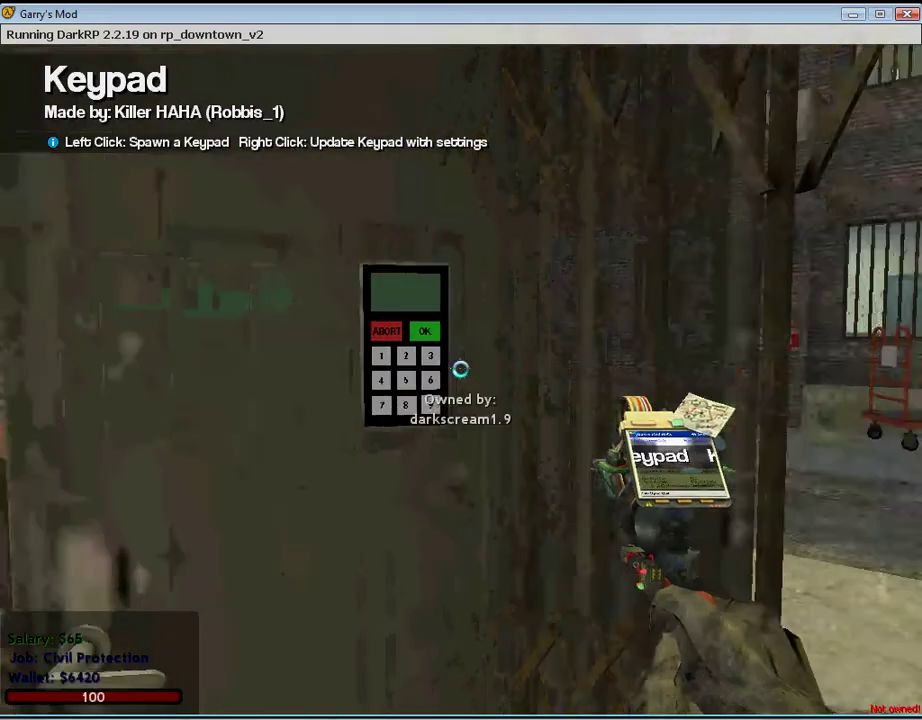